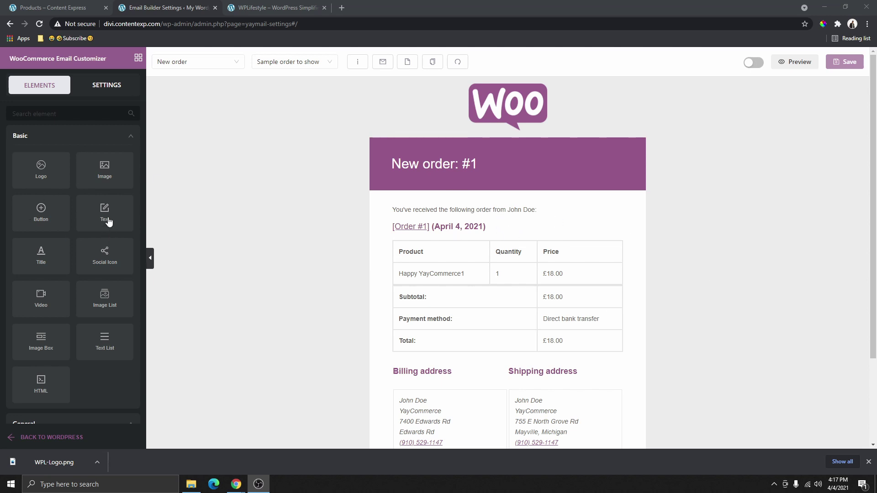
Add image, button and video elements to the top of the New order email body
left_click_drag(108, 221, 137, 224)
left_click_drag(114, 178, 507, 207)
left_click_drag(28, 211, 543, 316)
left_click_drag(55, 294, 529, 364)
scroll(508, 310, "down", 4)
scroll(508, 308, "up", 4)
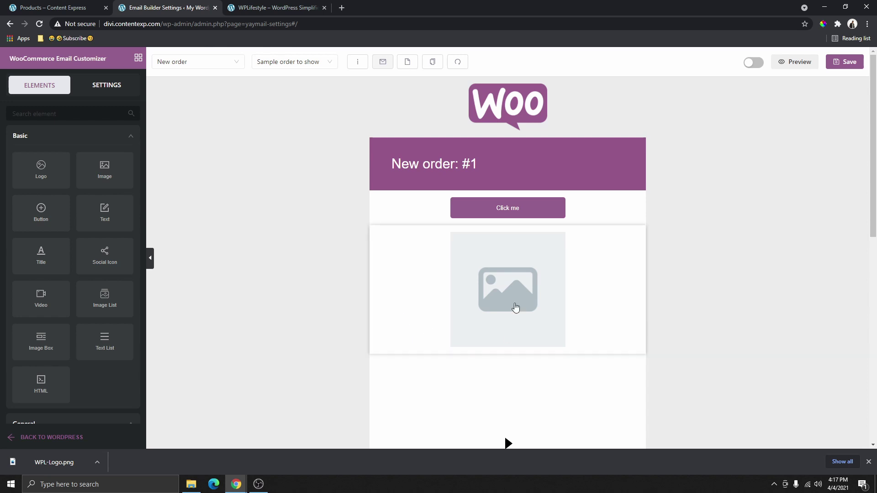
Switch to the Customer invoice / Order details template without saving the changes to the New order email
left_click(197, 62)
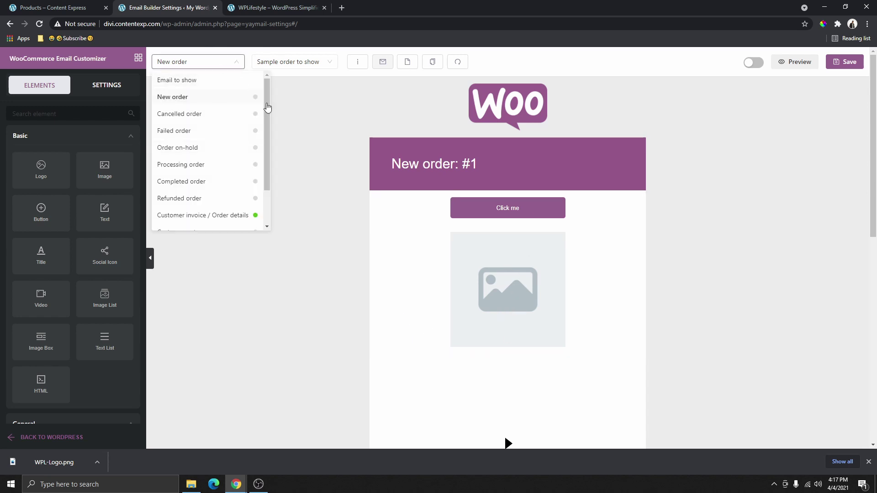
left_click(215, 216)
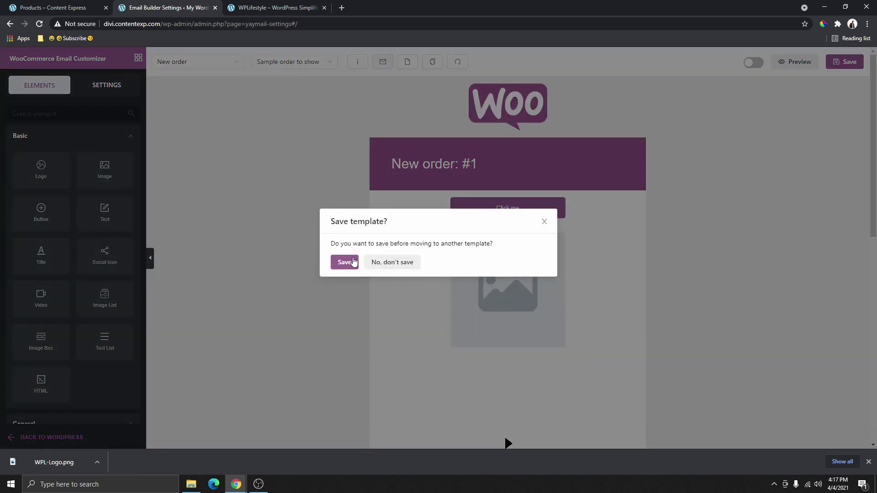
left_click(391, 270)
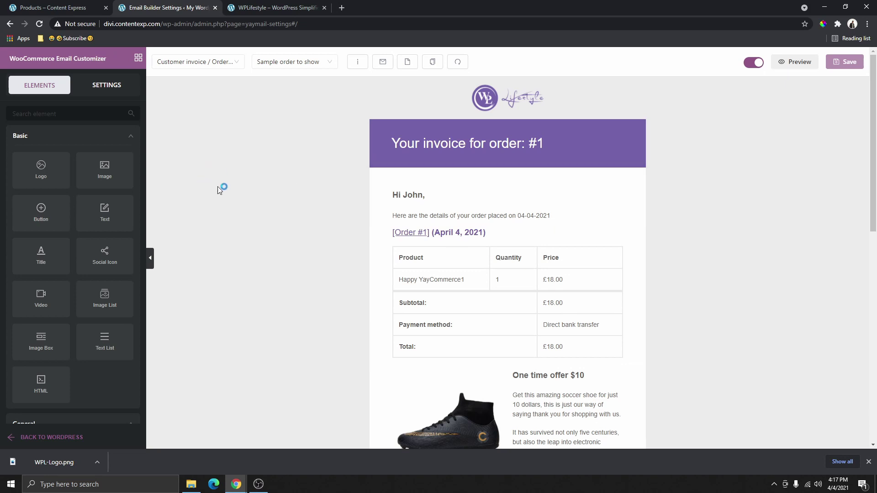
Return to the New order template and review its default layout down to the footer
left_click(192, 63)
left_click(187, 97)
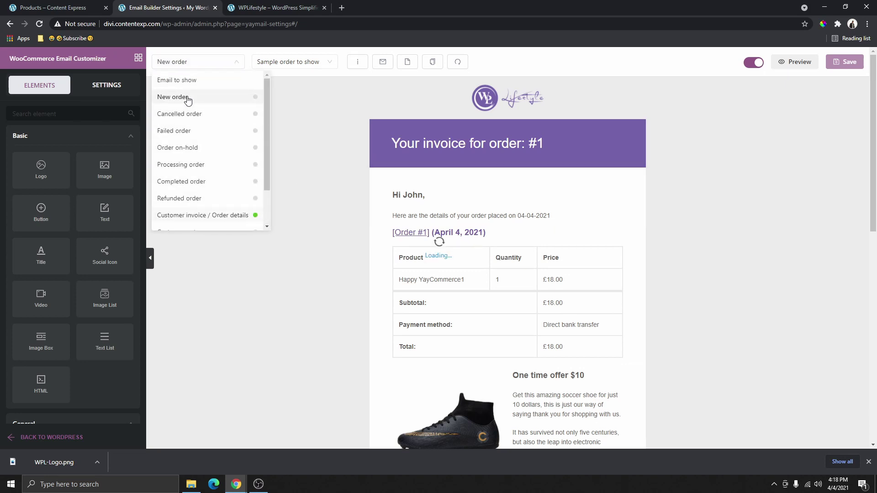
scroll(501, 245, "down", 1)
scroll(501, 246, "down", 3)
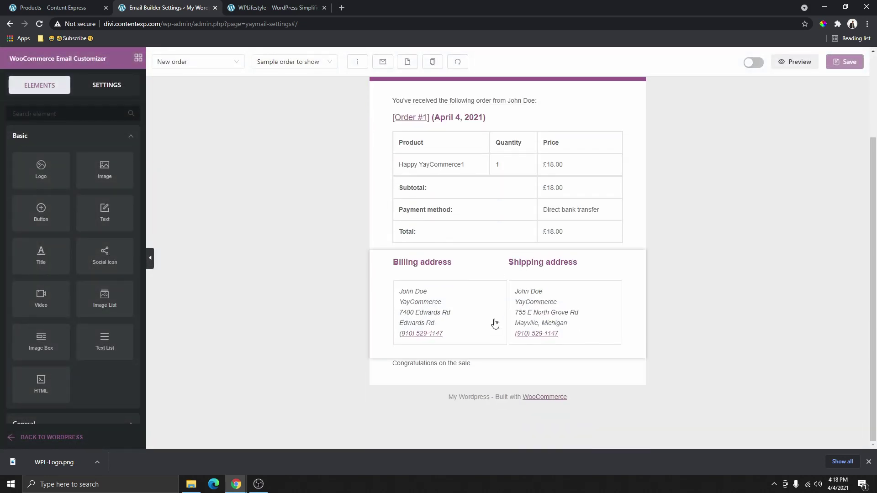
scroll(495, 323, "up", 3)
Open the customized Customer invoice / Order details template and examine its whole layout, from the logo to the closing message
left_click(233, 62)
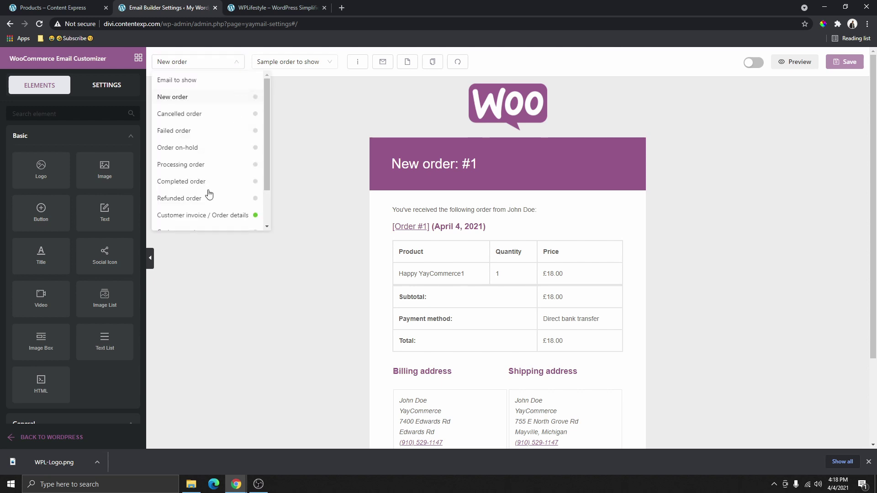
left_click(205, 215)
scroll(584, 250, "down", 5)
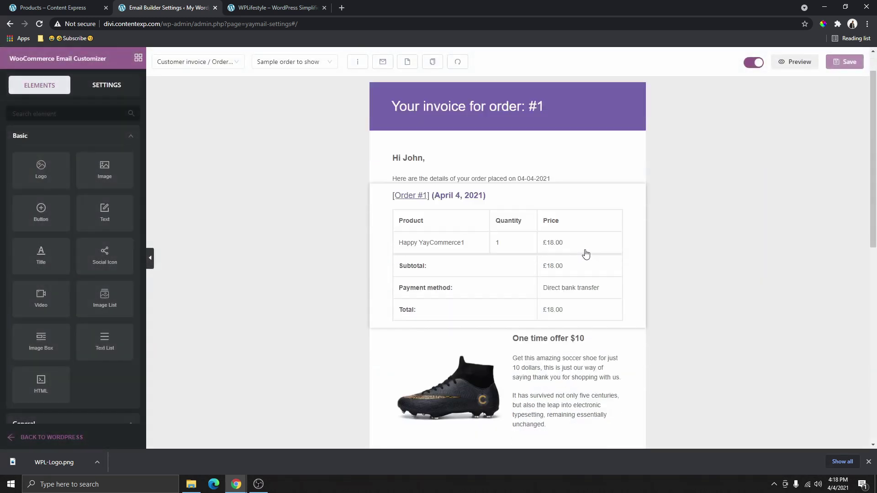
scroll(505, 319, "up", 5)
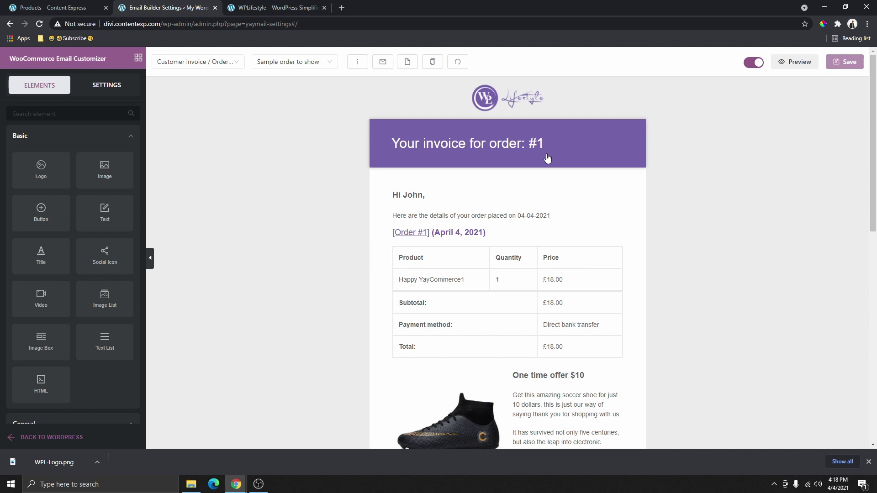
scroll(548, 158, "down", 10)
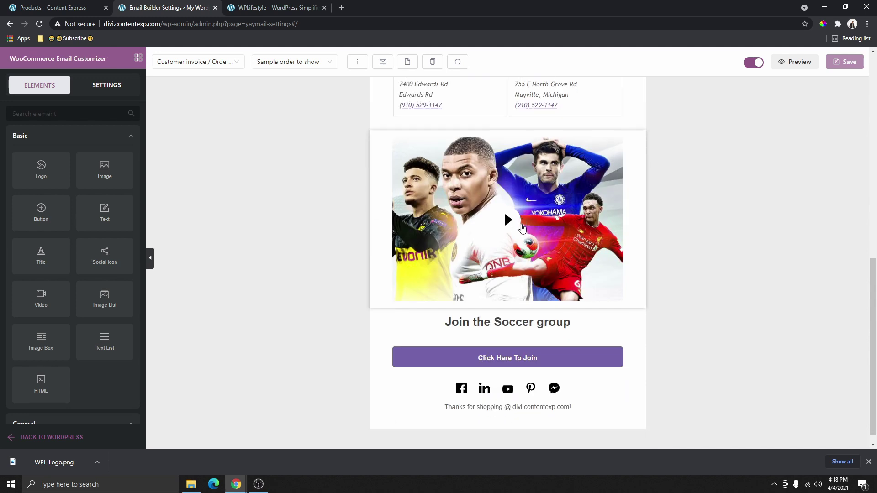
scroll(524, 369, "up", 10)
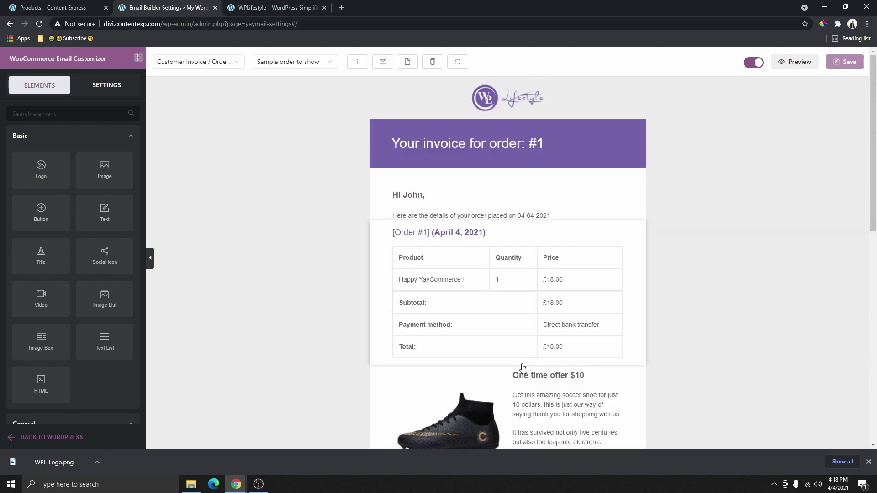
scroll(526, 320, "down", 4)
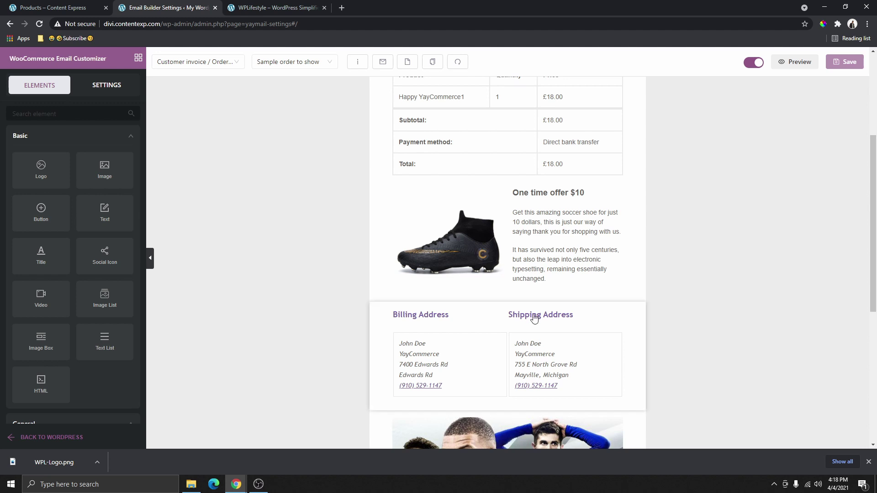
scroll(512, 272, "down", 5)
scroll(541, 291, "up", 4)
scroll(542, 292, "down", 5)
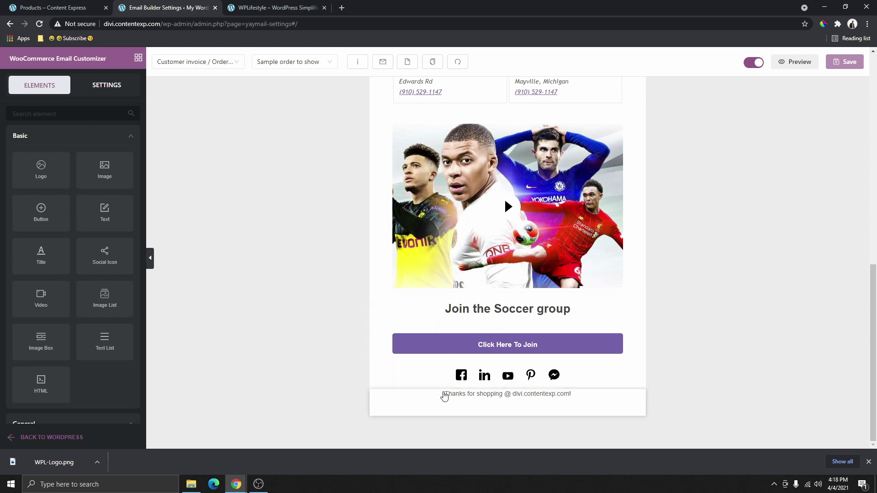
scroll(504, 403, "up", 12)
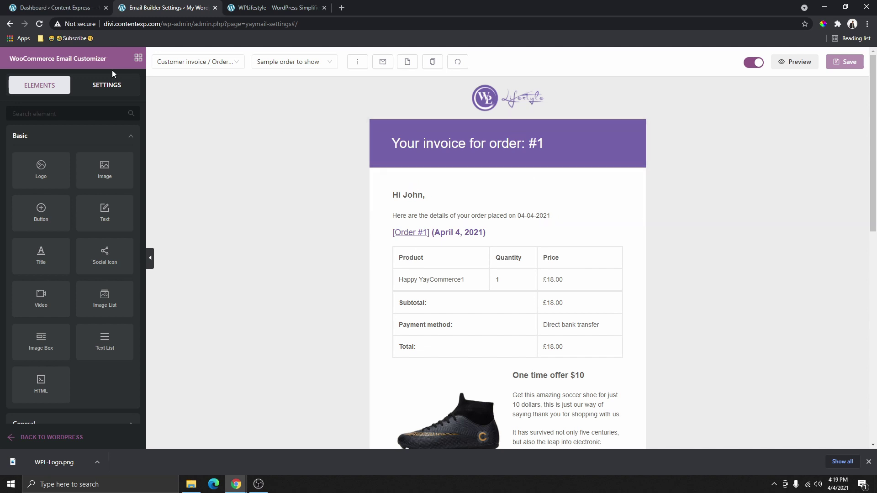
In the Content Express site's WordPress admin, search the new plugins to add for "yaymail"
left_click(75, 9)
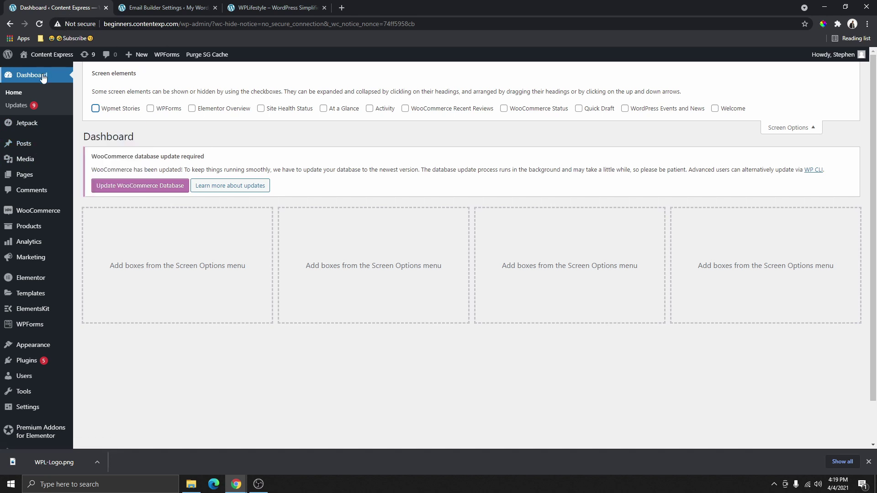
left_click(27, 361)
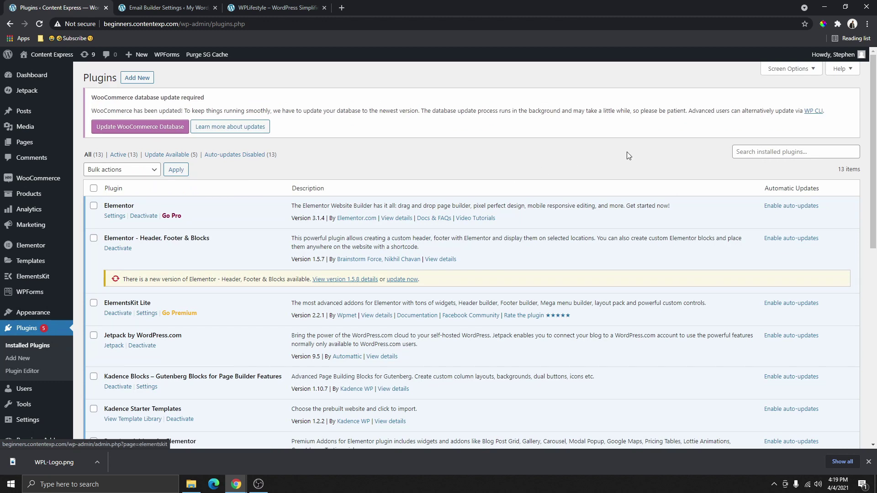
left_click(795, 153)
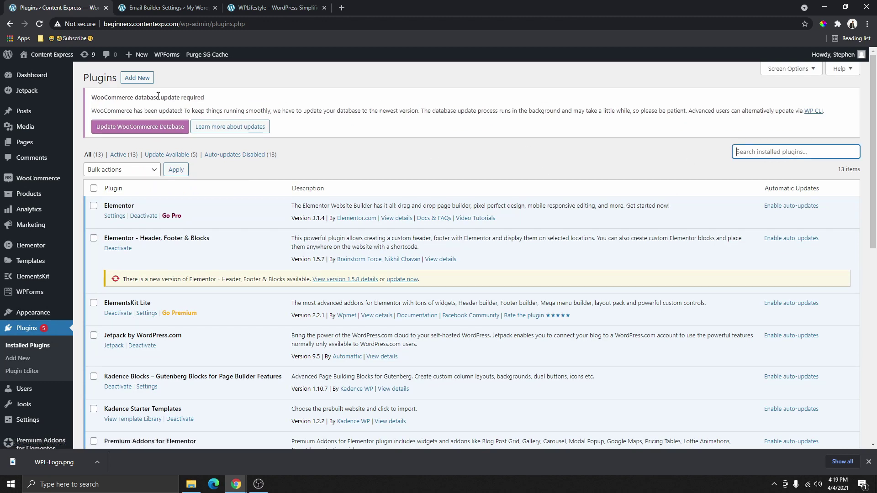
left_click(139, 80)
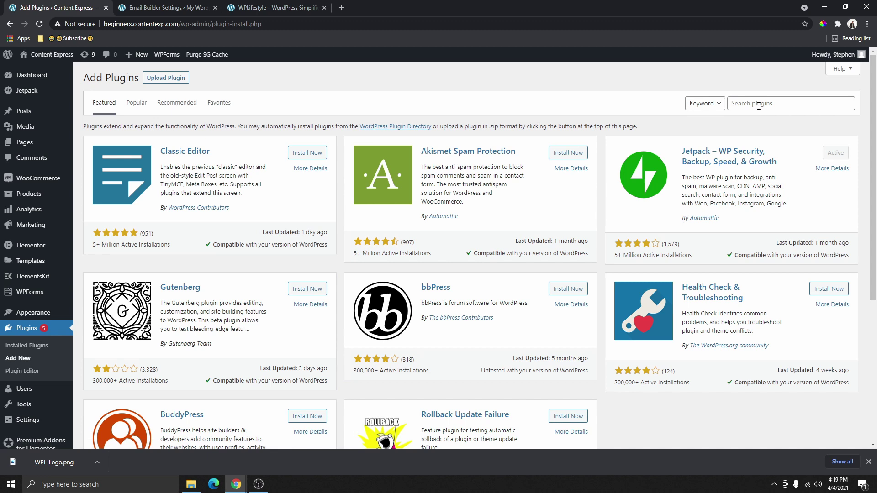
left_click(759, 104)
type("yaymail")
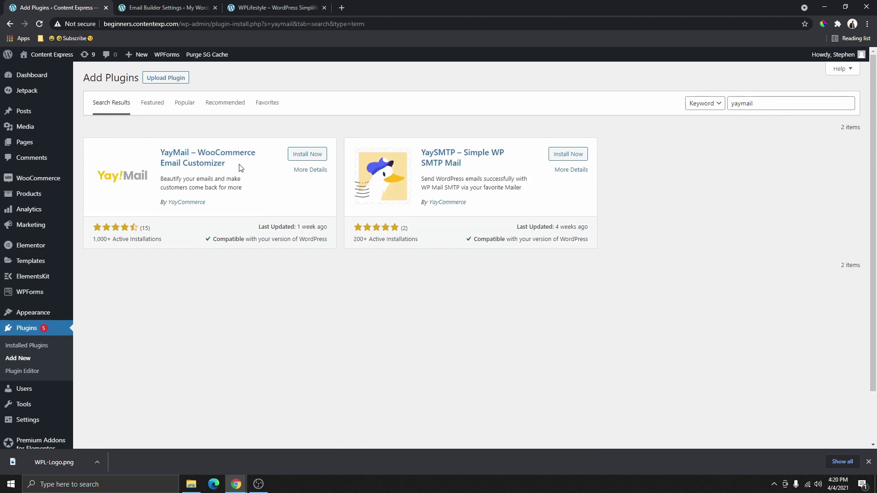
Install and activate YayMail – WooCommerce Email Customizer, and open its settings from the installed plugins
left_click(307, 155)
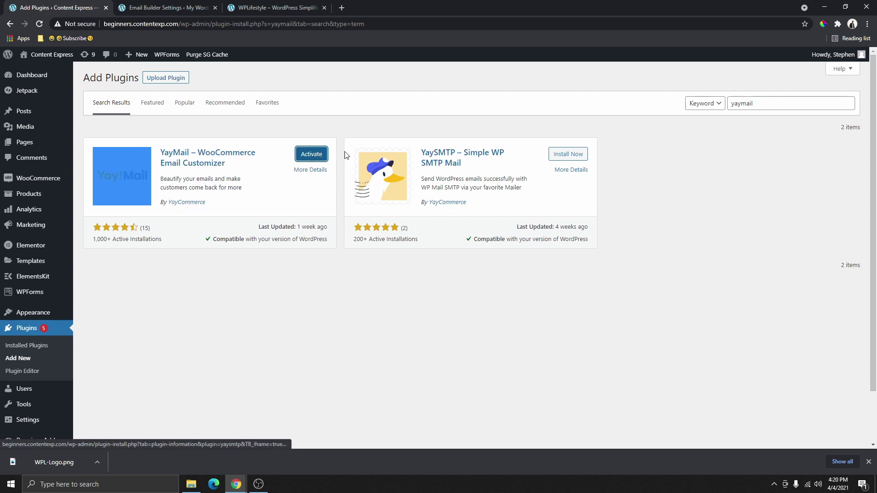
left_click(317, 154)
scroll(152, 253, "down", 5)
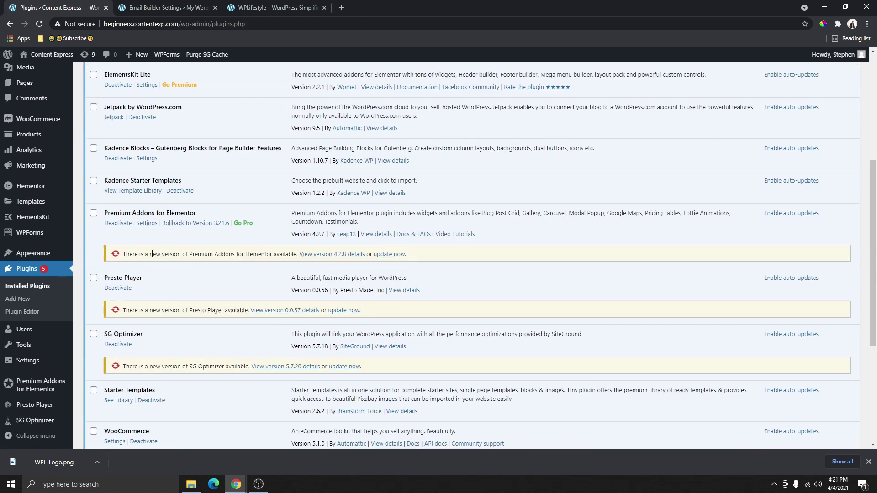
scroll(182, 266, "down", 3)
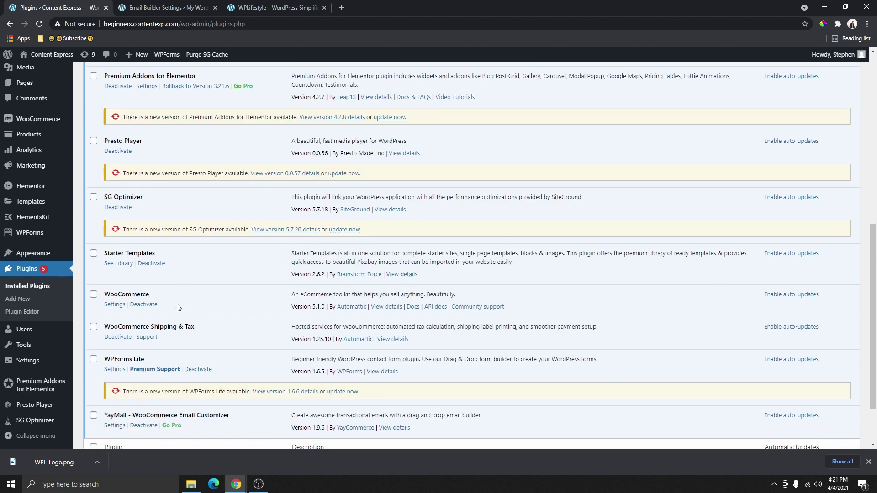
scroll(178, 307, "down", 2)
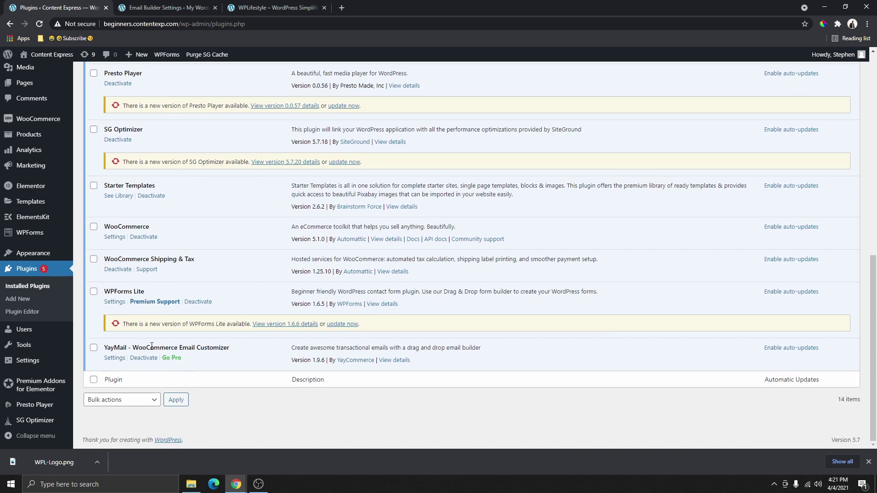
left_click(117, 359)
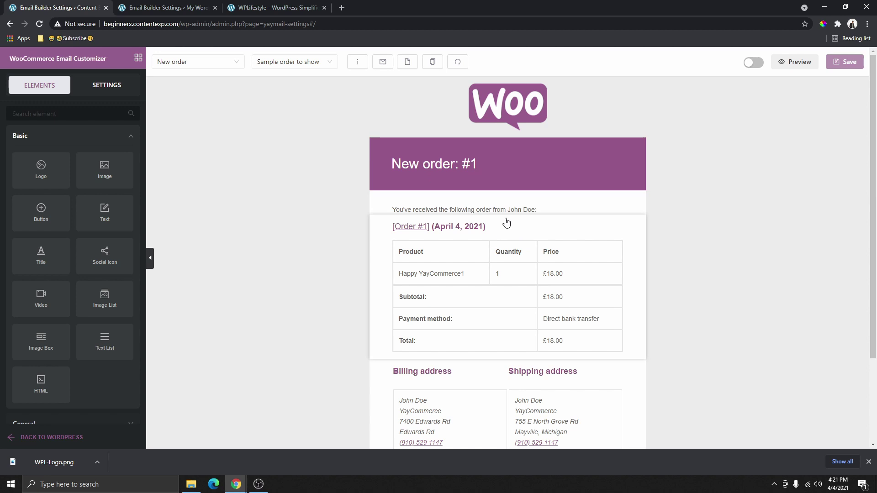
Review the default New order email on this site from header to footer
scroll(506, 223, "down", 3)
scroll(501, 245, "up", 3)
scroll(534, 155, "down", 3)
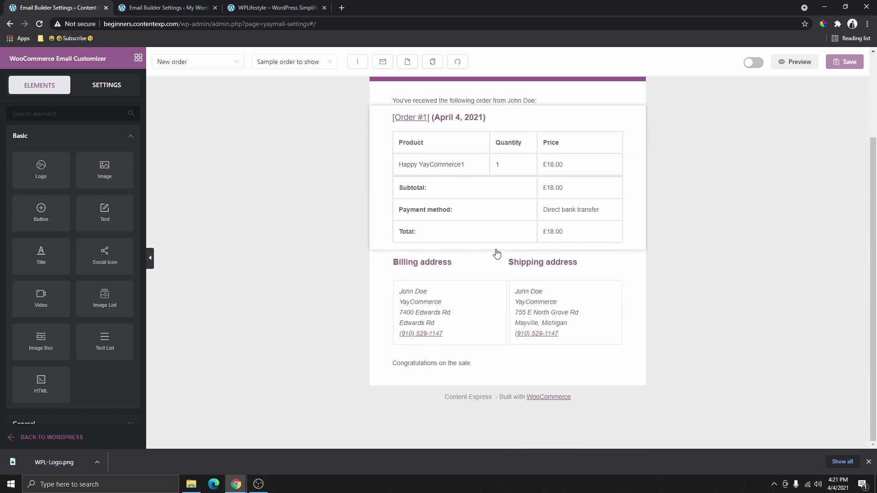
scroll(497, 254, "up", 3)
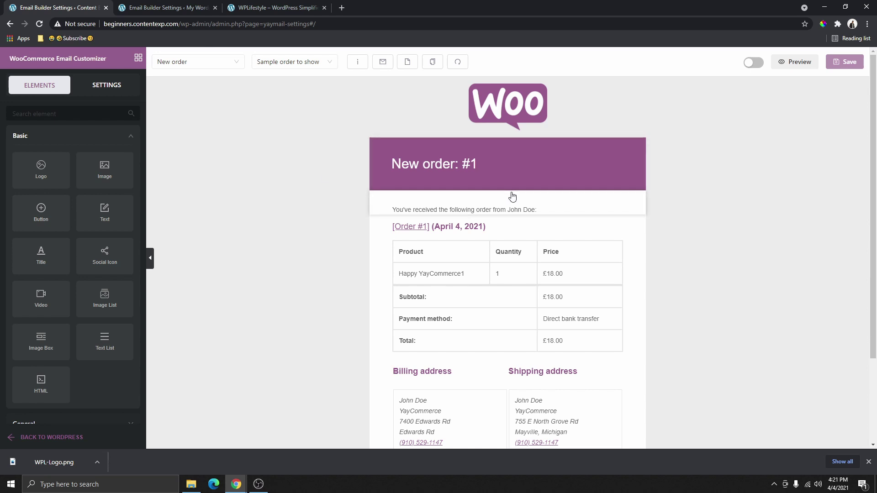
Look through the available email templates and switch the editor to Customer invoice / Order details
left_click(227, 67)
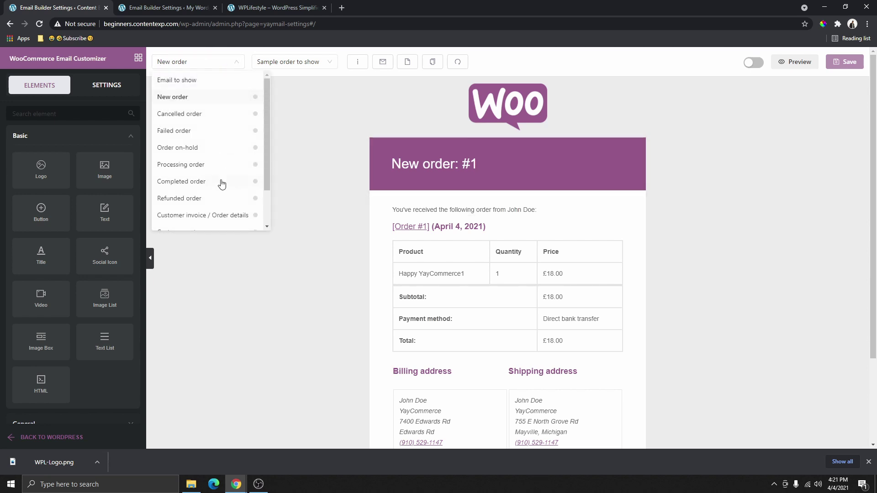
scroll(230, 137, "down", 1)
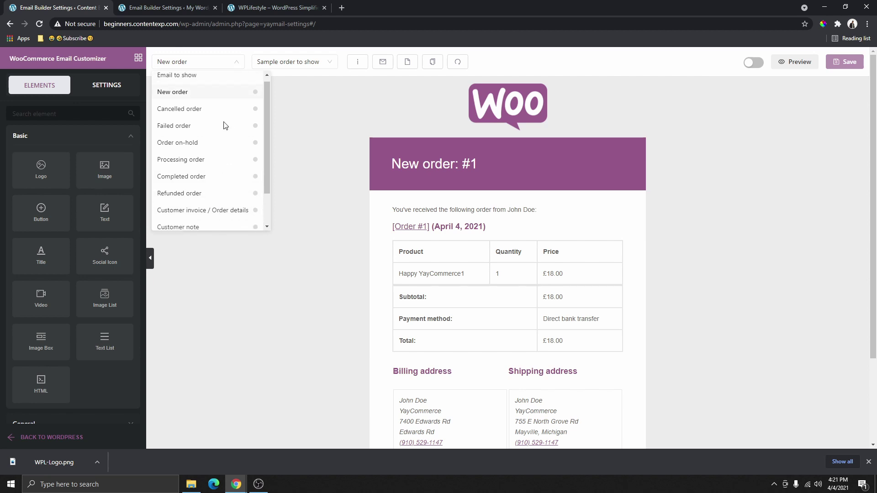
scroll(232, 192, "down", 1)
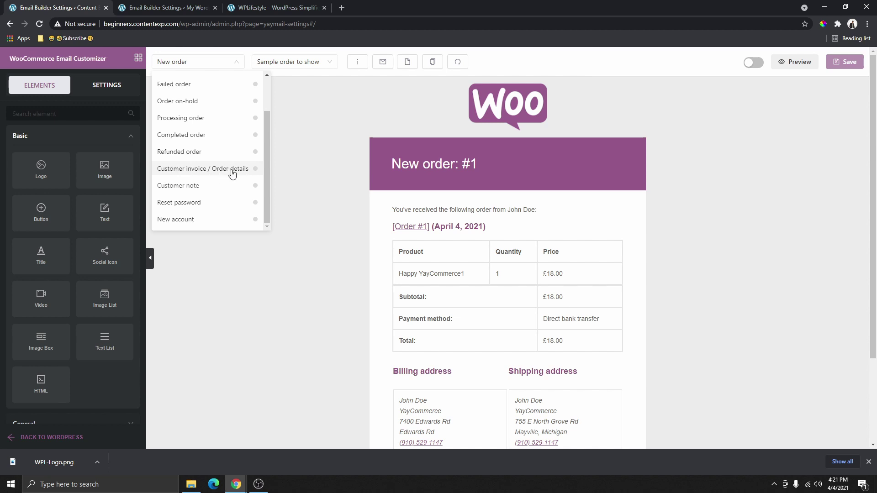
scroll(232, 176, "up", 1)
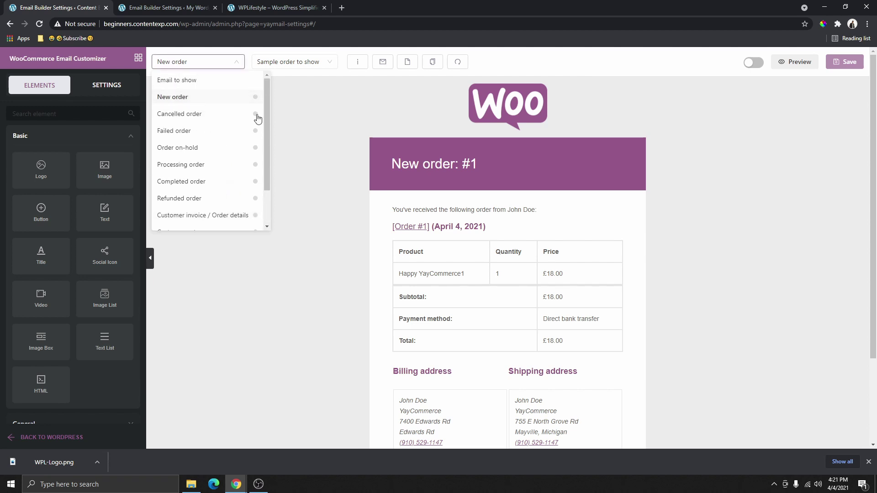
scroll(507, 183, "down", 3)
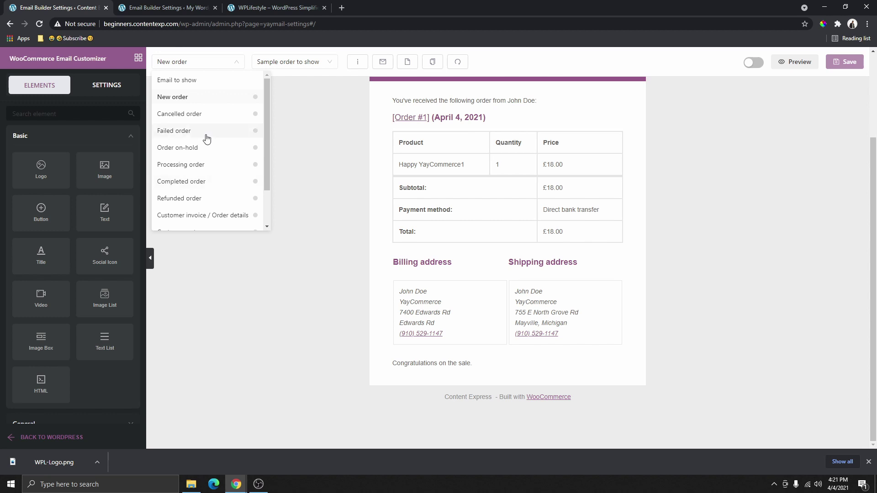
scroll(201, 151, "down", 1)
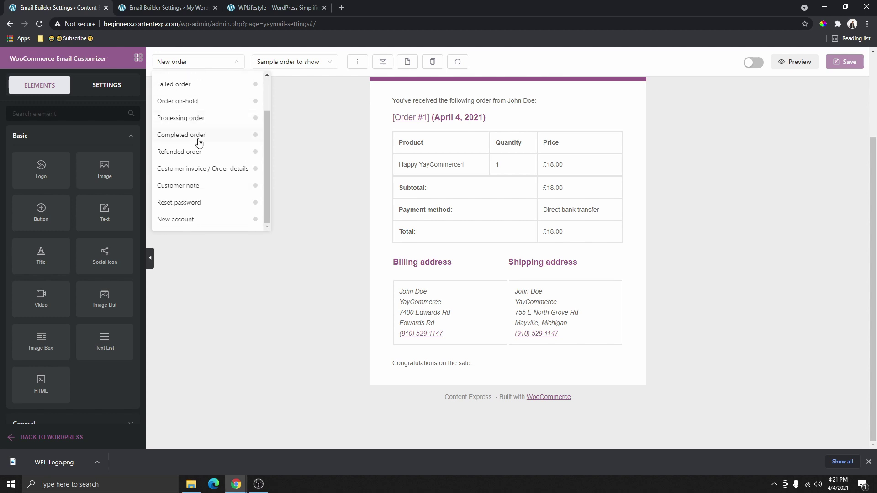
left_click(217, 172)
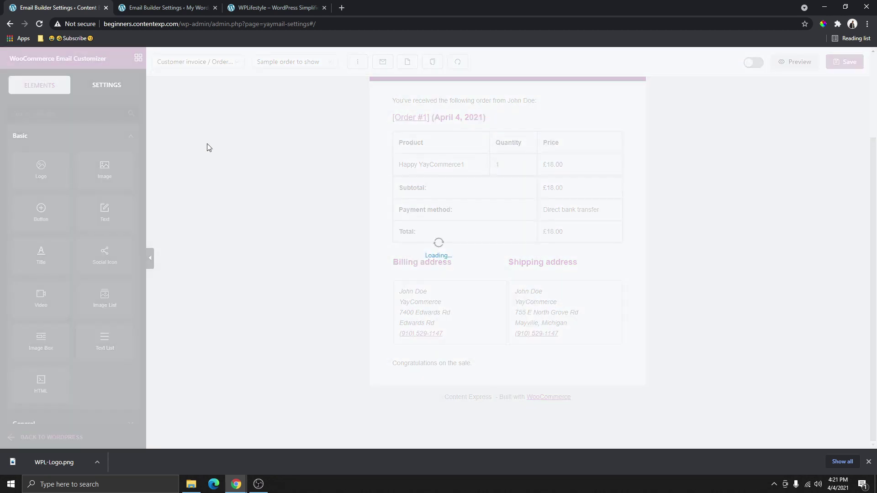
left_click(211, 62)
scroll(207, 101, "up", 1)
scroll(265, 172, "up", 1)
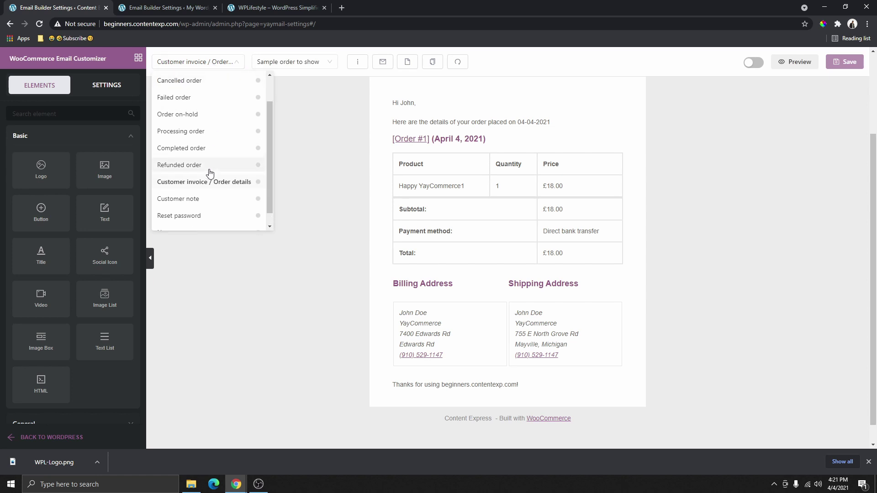
scroll(346, 189, "up", 3)
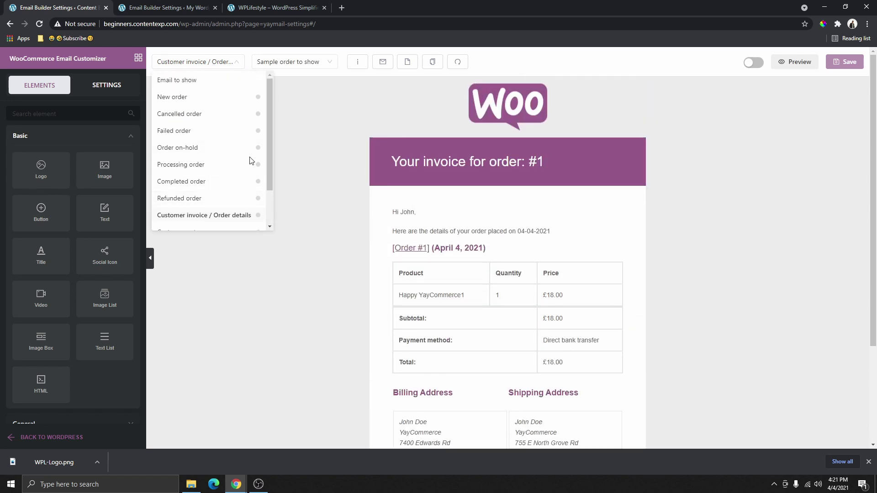
Check the list of email templates and keep Customer invoice / Order details as the one being edited
scroll(204, 197, "down", 1)
scroll(186, 113, "up", 1)
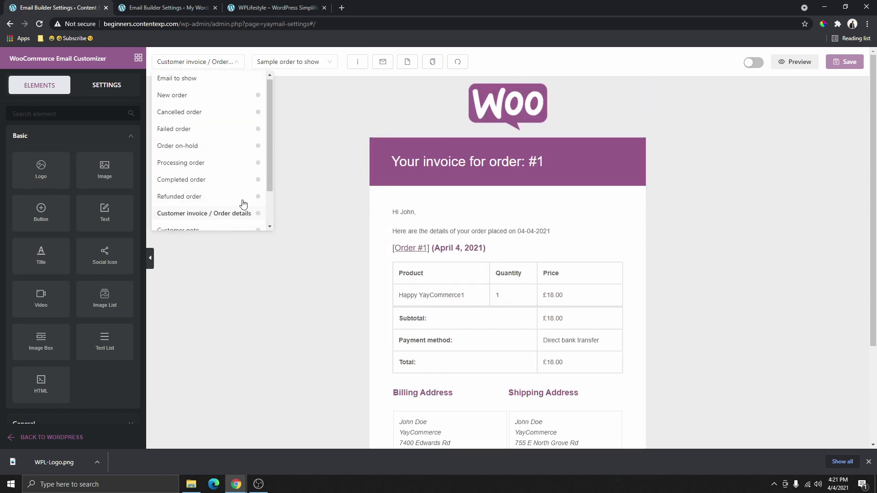
left_click(204, 216)
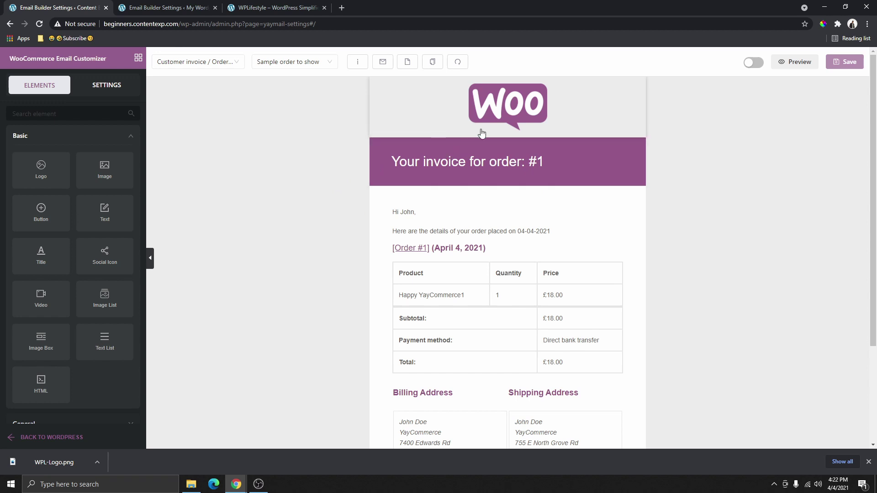
Try the logo block below the greeting text and return it to its place above the email heading
left_click(494, 105)
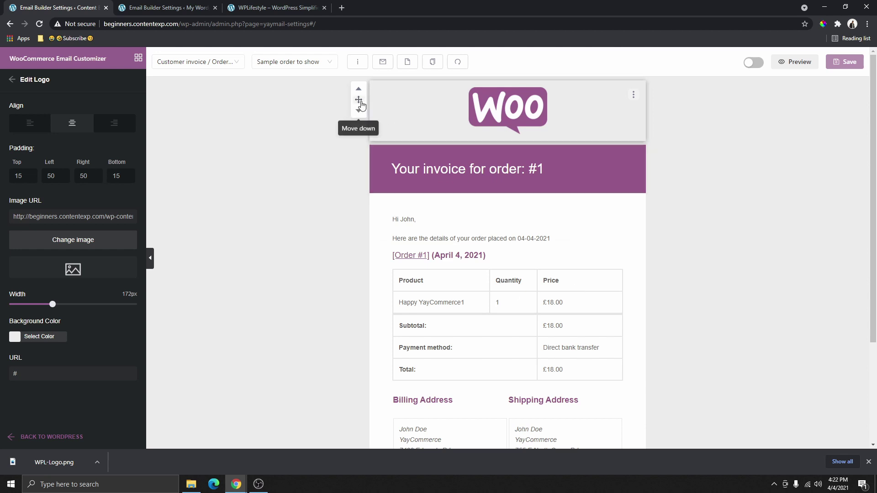
left_click_drag(359, 100, 398, 191)
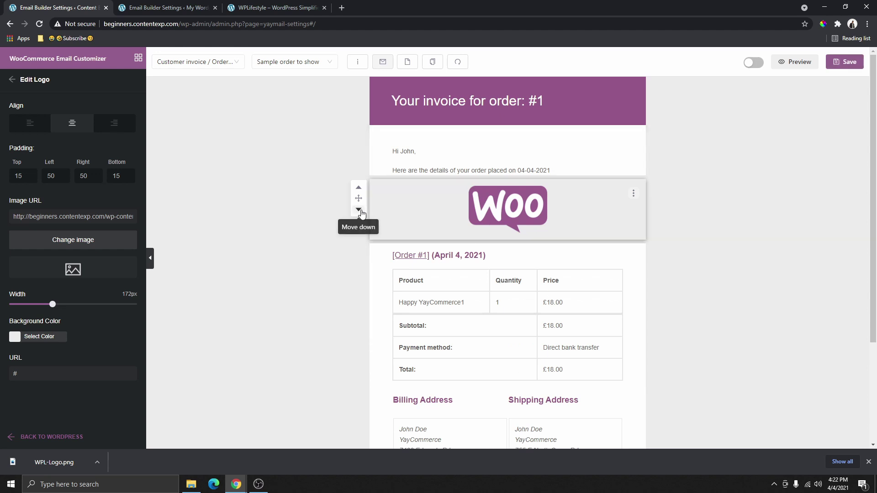
left_click(358, 187)
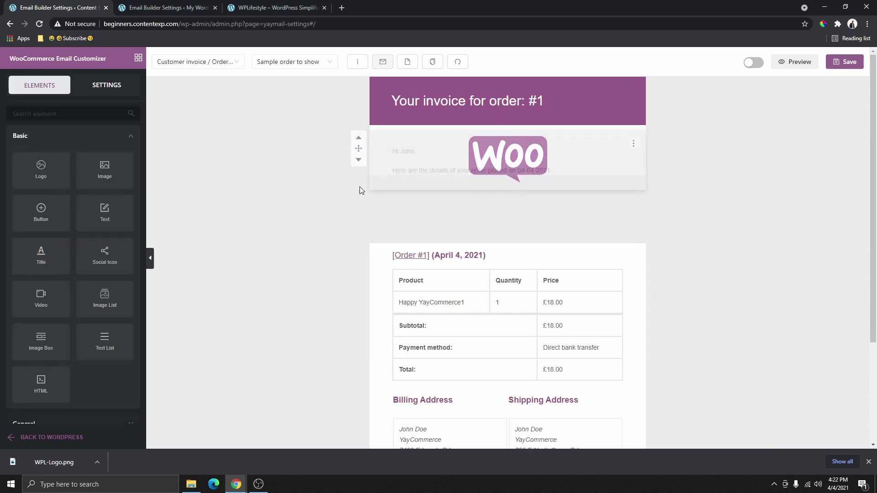
left_click(358, 137)
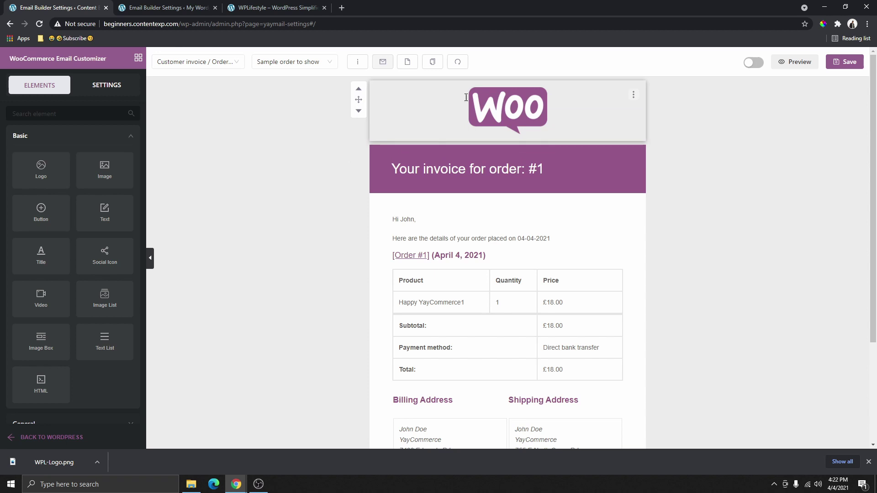
Replace the email's logo with WPL-Logo.png from the media library
left_click(540, 103)
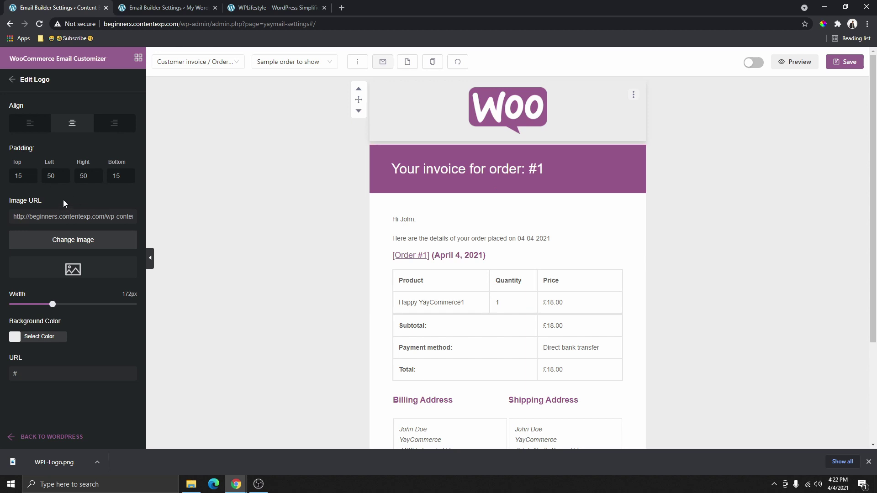
left_click(67, 245)
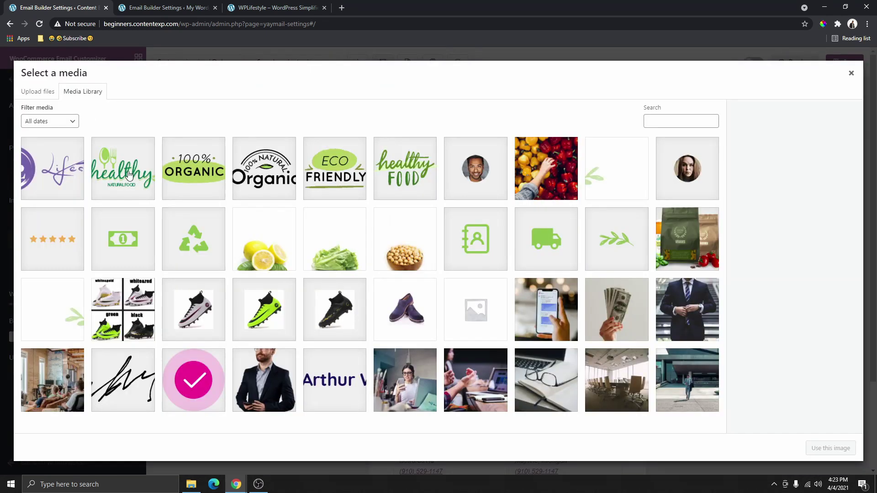
left_click(61, 170)
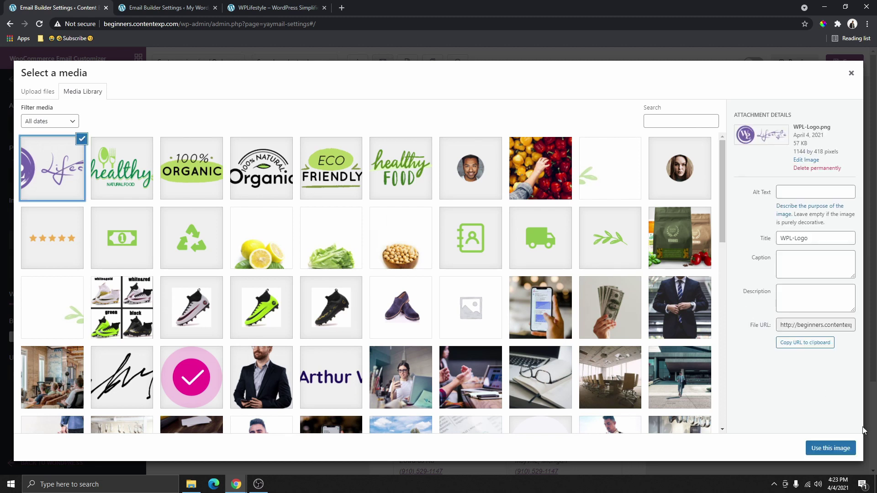
left_click(834, 448)
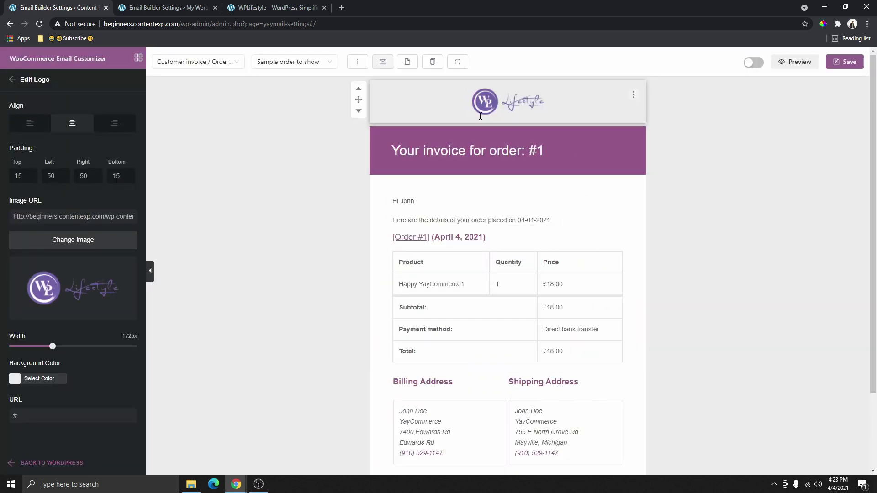
Try the logo at its maximum width of 505 px and settle on a width of 220 px
left_click_drag(53, 348, 145, 363)
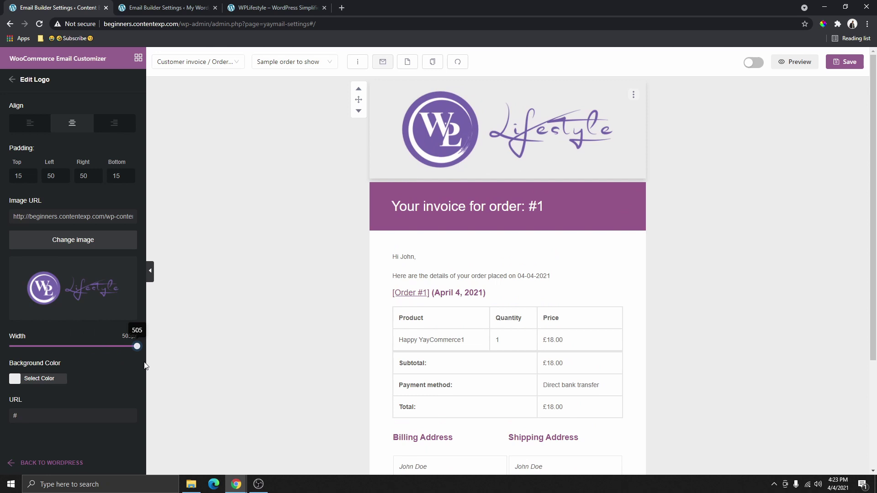
left_click(321, 275)
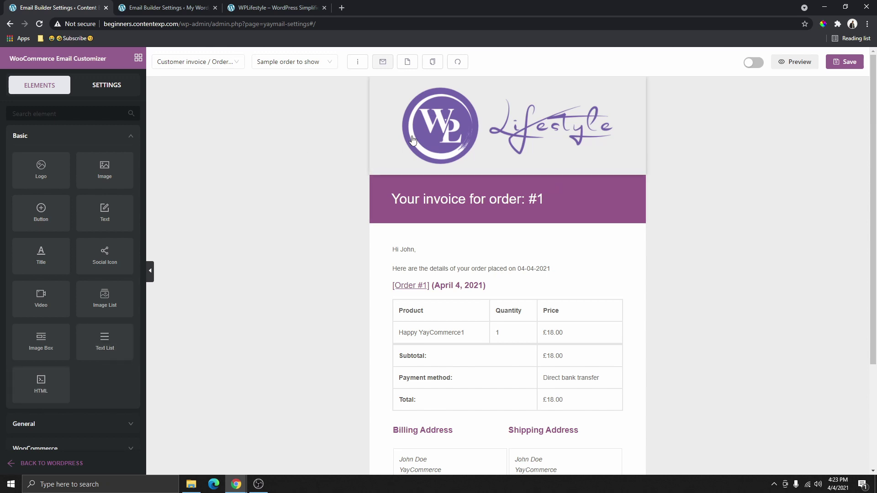
left_click(377, 148)
left_click_drag(137, 347, 66, 351)
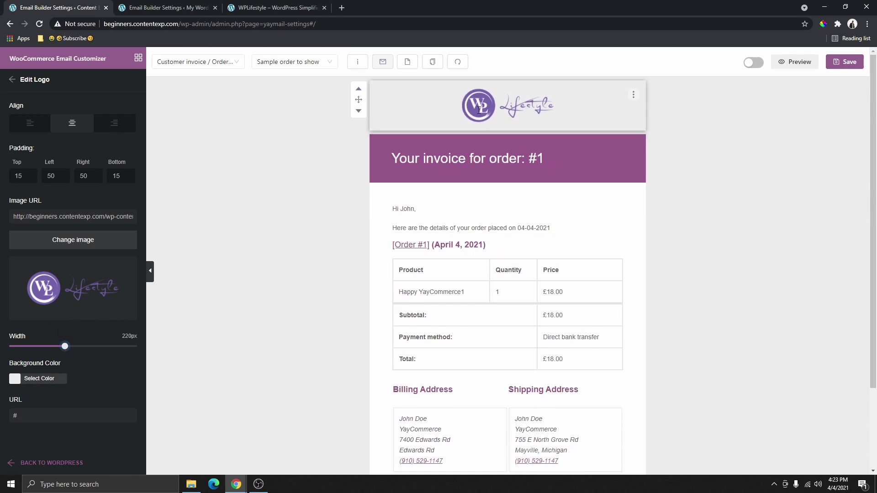
Set the email heading's background color to white
left_click(466, 172)
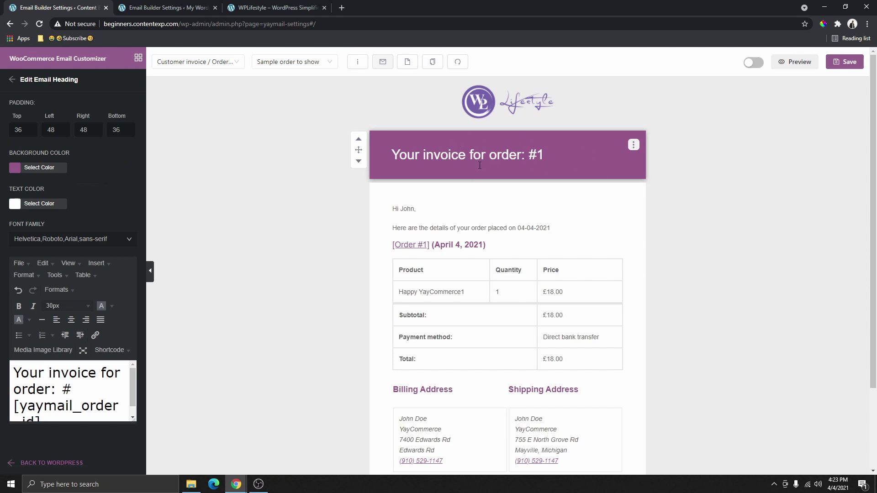
left_click(20, 170)
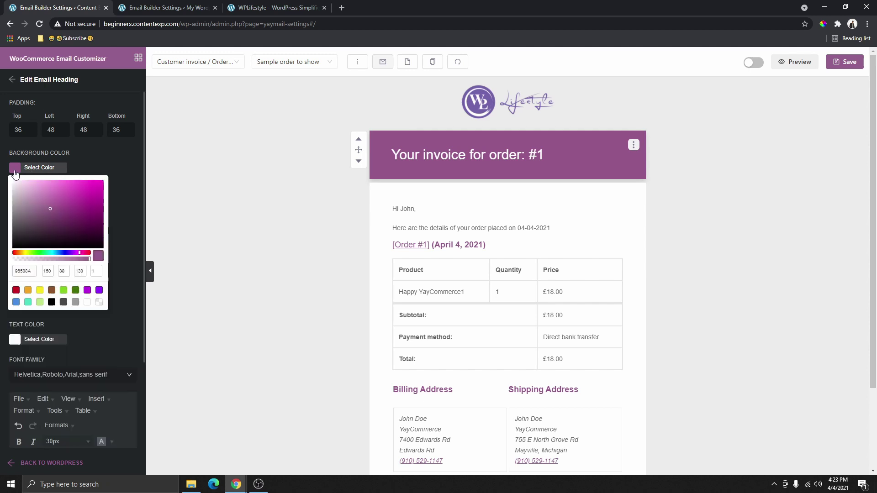
left_click(88, 303)
left_click(252, 219)
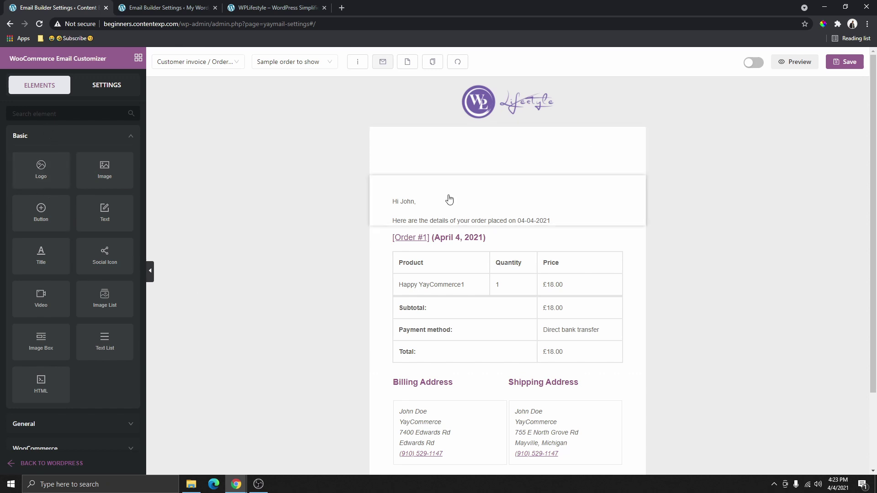
Try purple 9013FE as the email heading's text color and set the text back to white FFFFFF
left_click(507, 150)
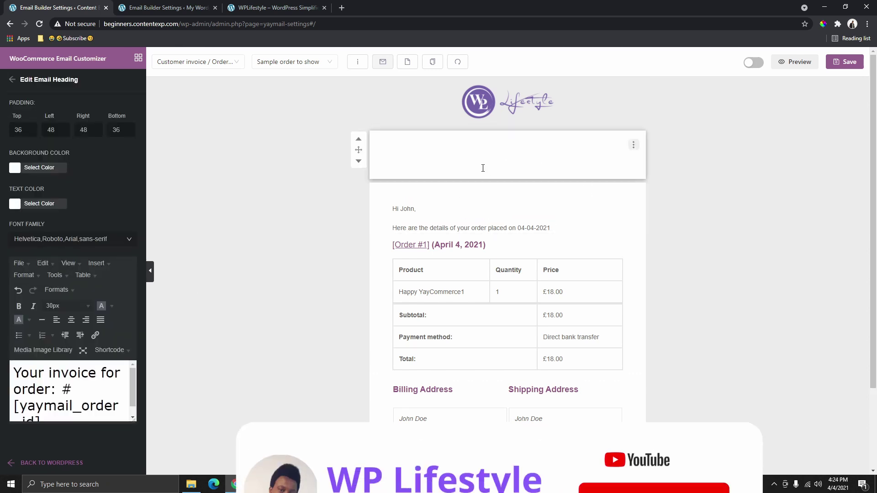
left_click(14, 205)
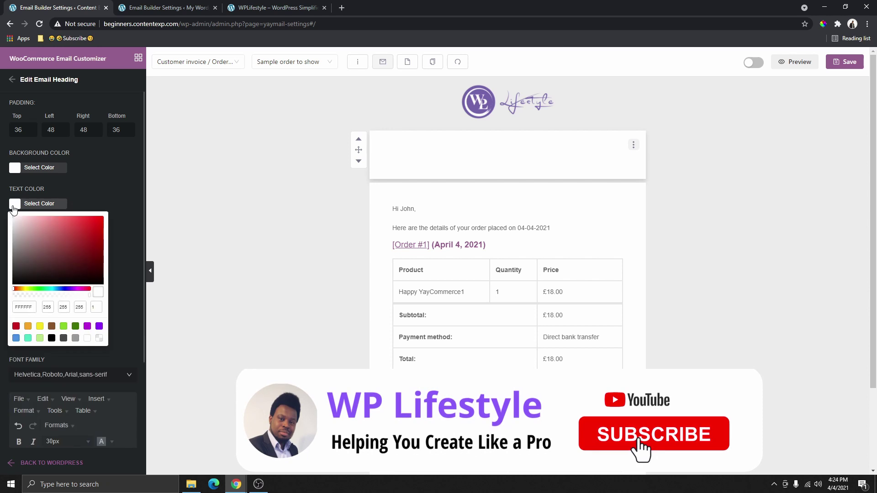
left_click(100, 326)
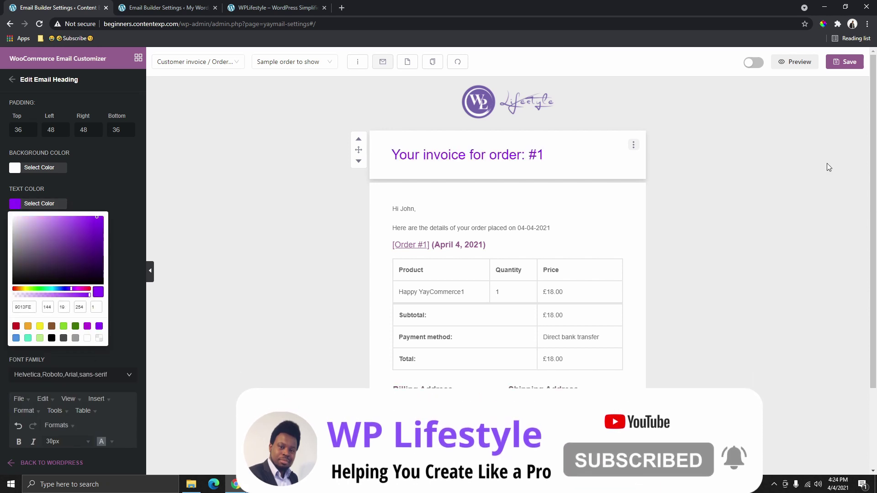
left_click(17, 206)
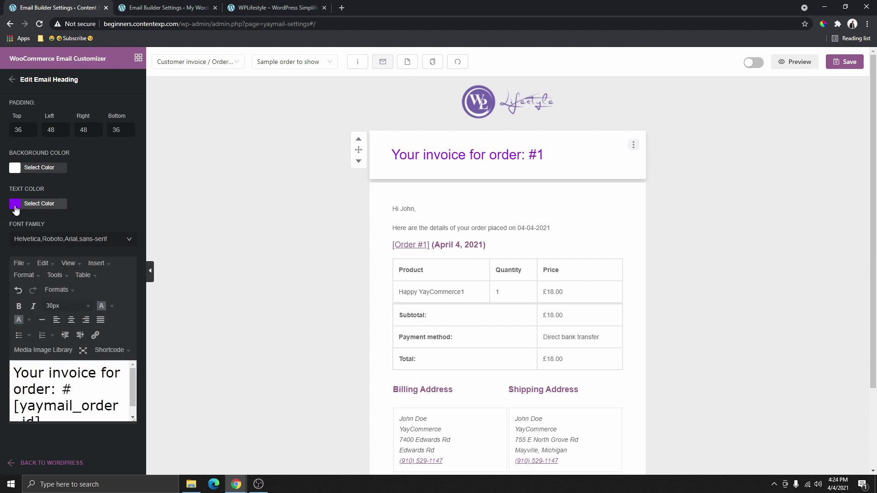
left_click(16, 208)
left_click(87, 338)
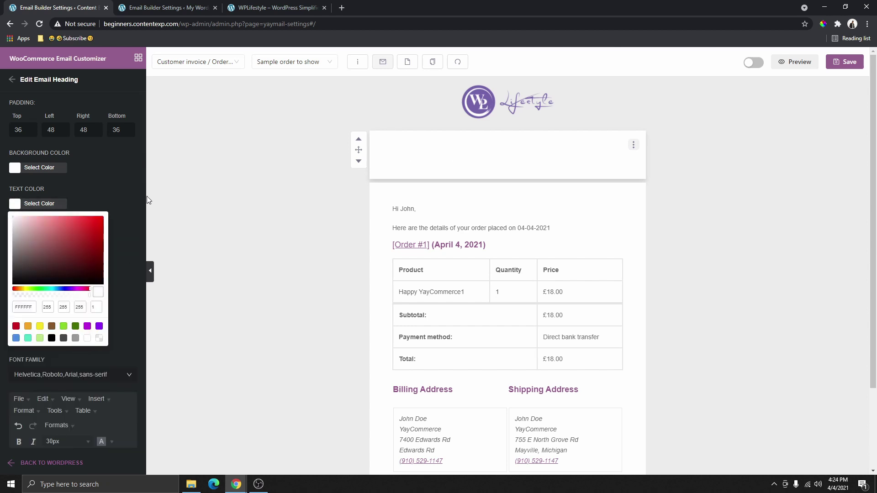
left_click(118, 190)
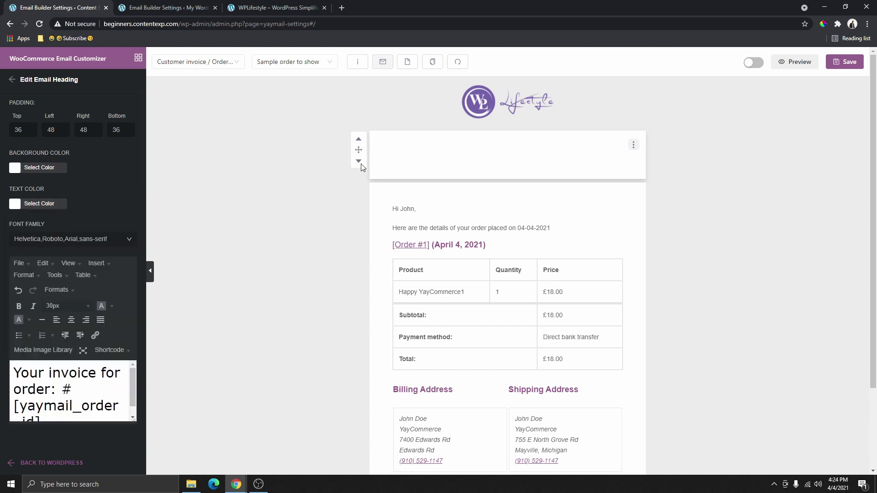
Sample the purple of the email's logo with the ColorPick Eyedropper extension and copy its hex code
left_click(15, 169)
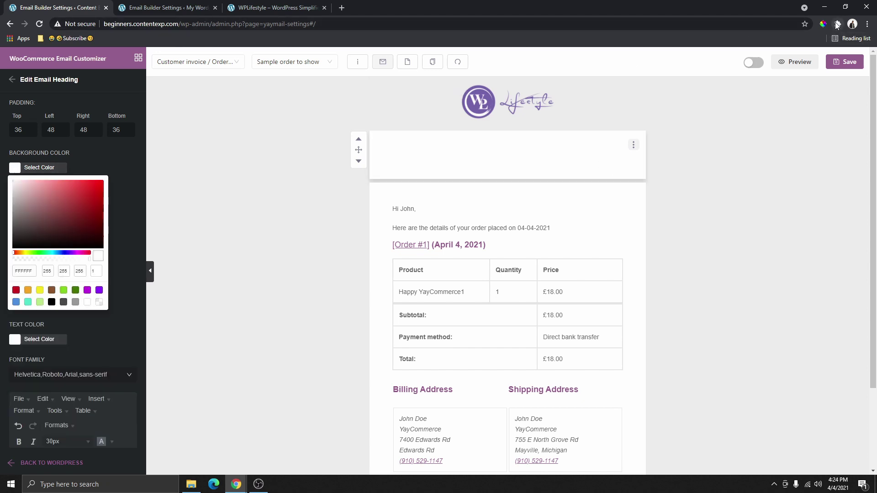
left_click(823, 27)
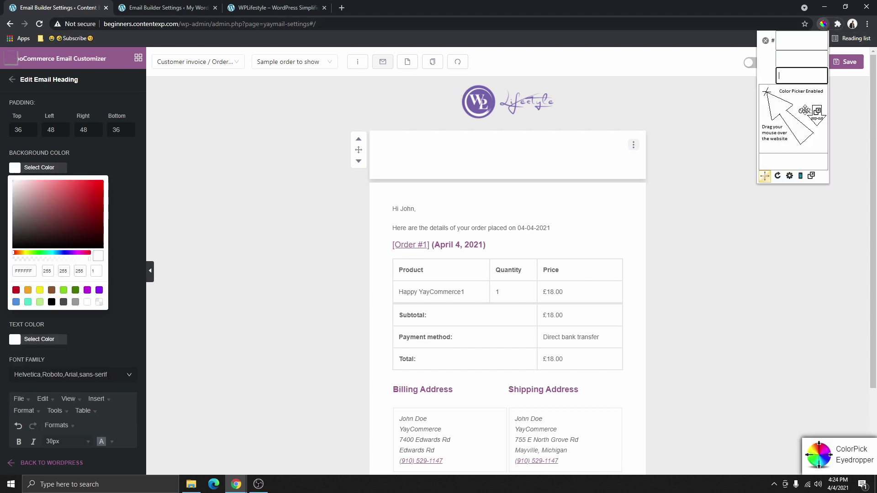
left_click(477, 103)
right_click(501, 122)
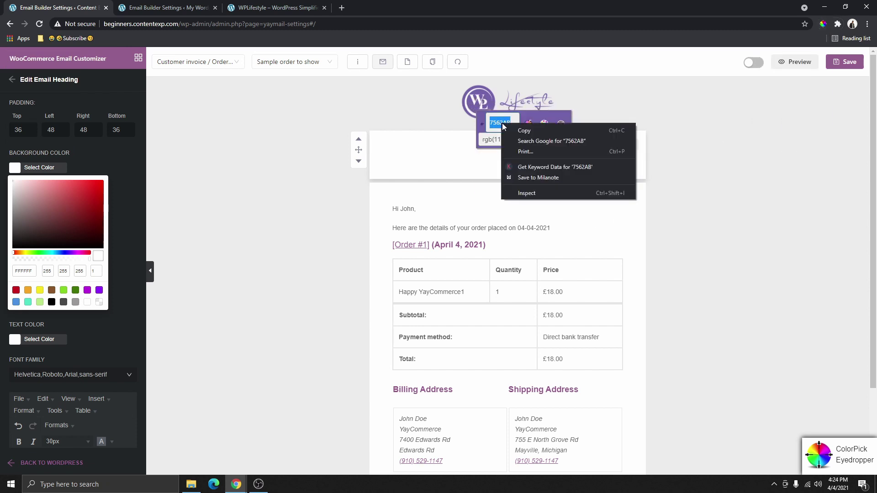
left_click(517, 130)
left_click(561, 124)
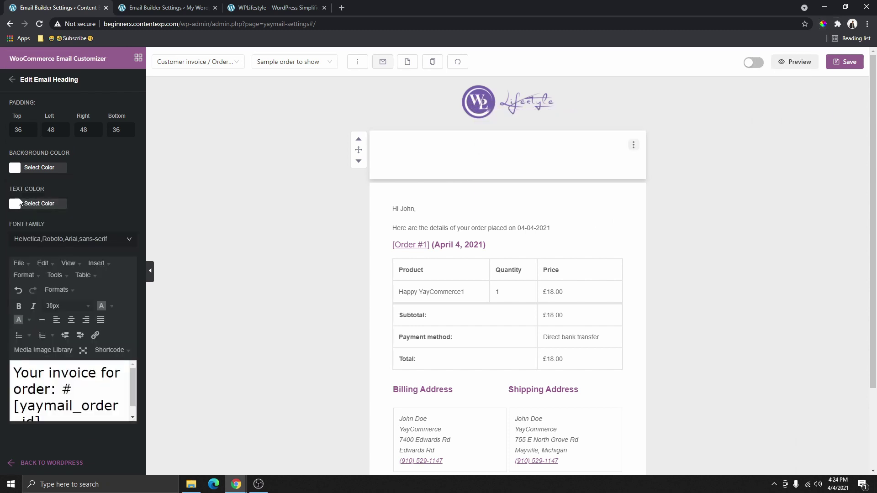
Set the email heading's background color to the copied hex code 7562AB
left_click(18, 168)
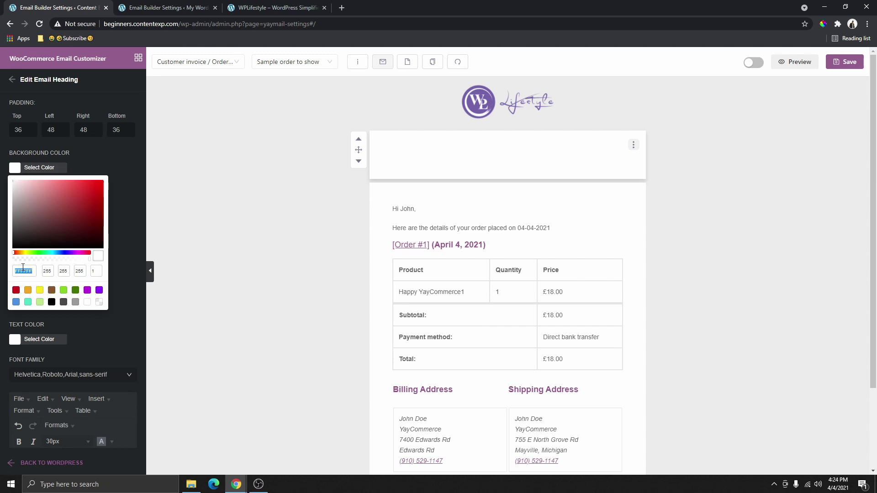
right_click(23, 270)
left_click(49, 311)
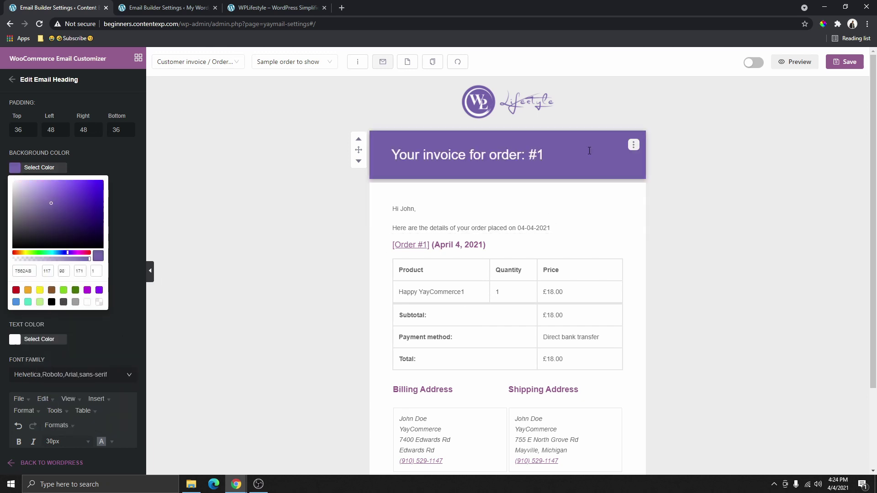
left_click(280, 185)
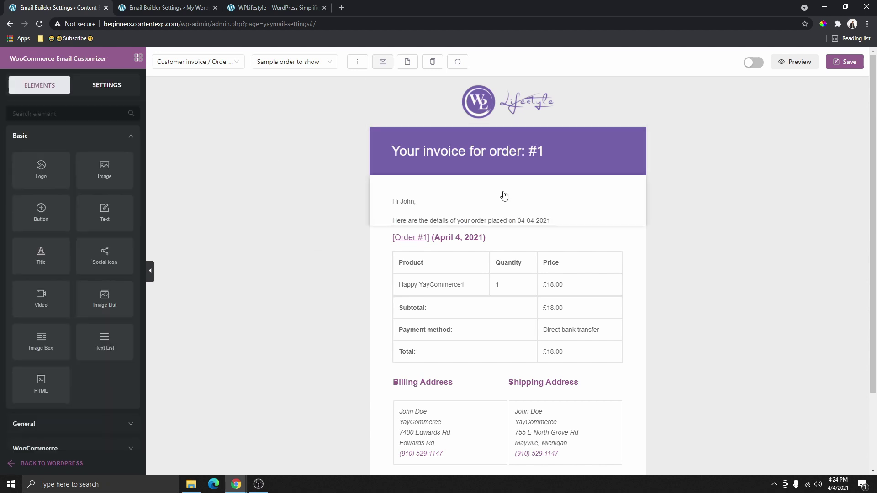
Reword the email heading to "Your order details: #" followed by the existing order ID shortcode
left_click(392, 156)
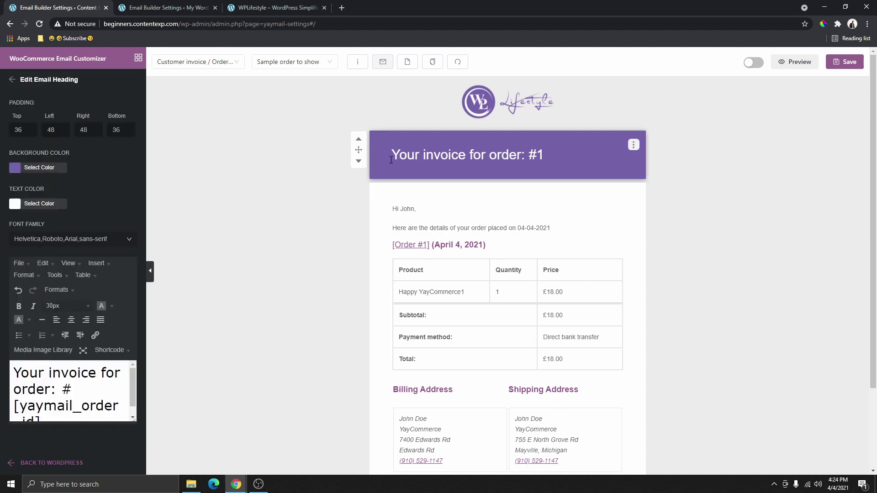
left_click_drag(391, 160, 555, 175)
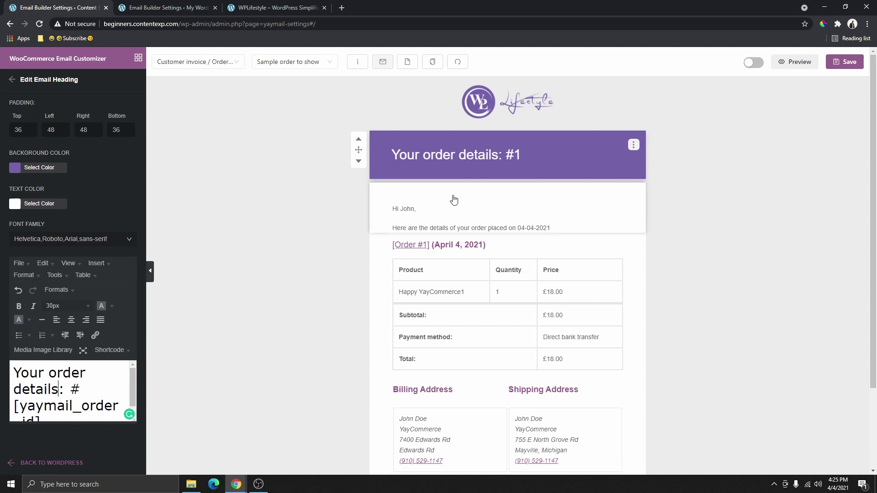
Make the greeting line with the billing first name shortcode bold in the email's text block
left_click(455, 215)
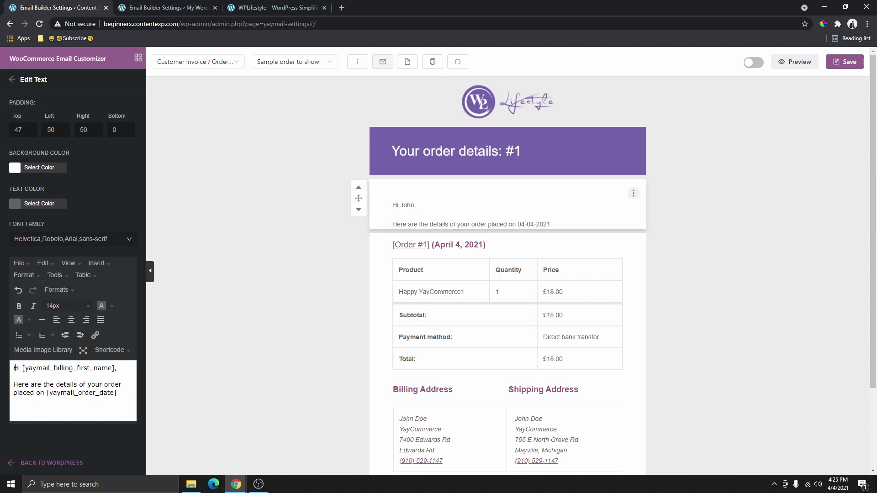
left_click_drag(14, 369, 115, 373)
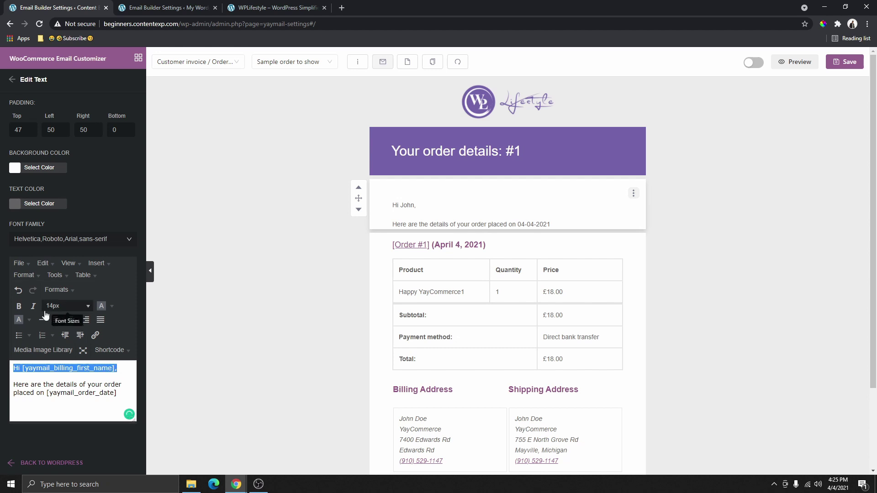
left_click(20, 308)
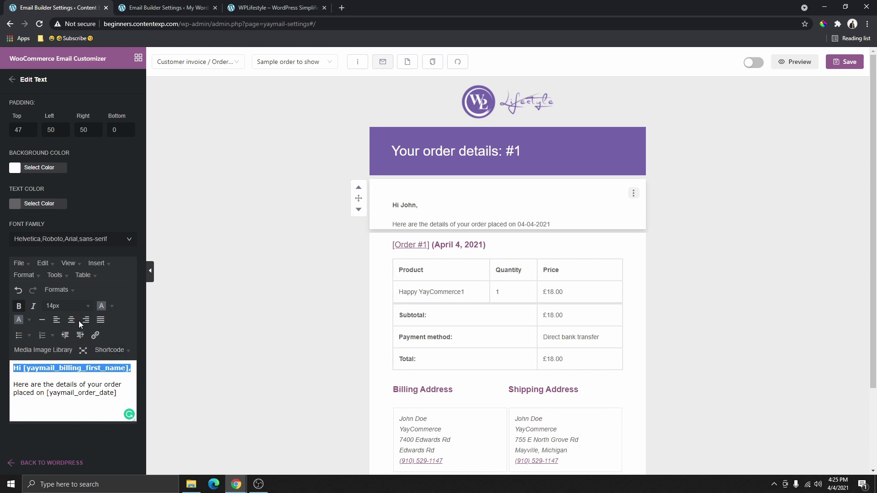
Try magenta and black as the greeting line's text color, clear the custom color, and leave the text block's settings
left_click(112, 307)
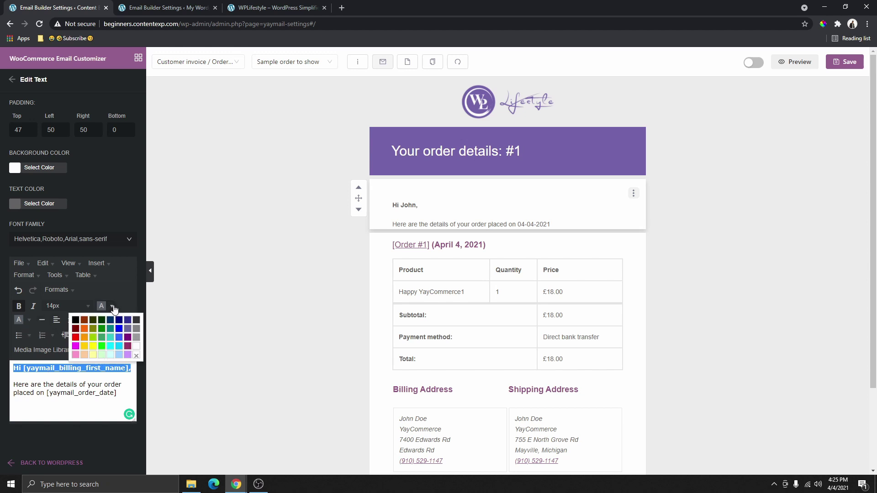
left_click(75, 346)
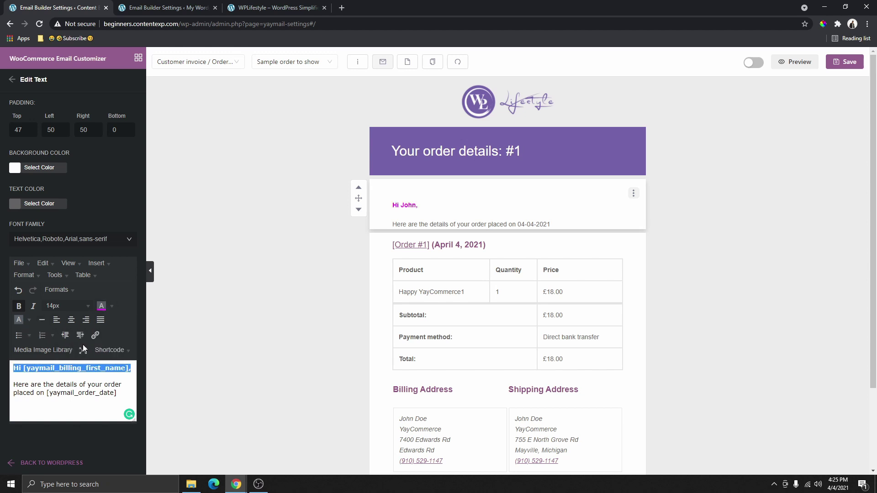
left_click(111, 306)
left_click(75, 320)
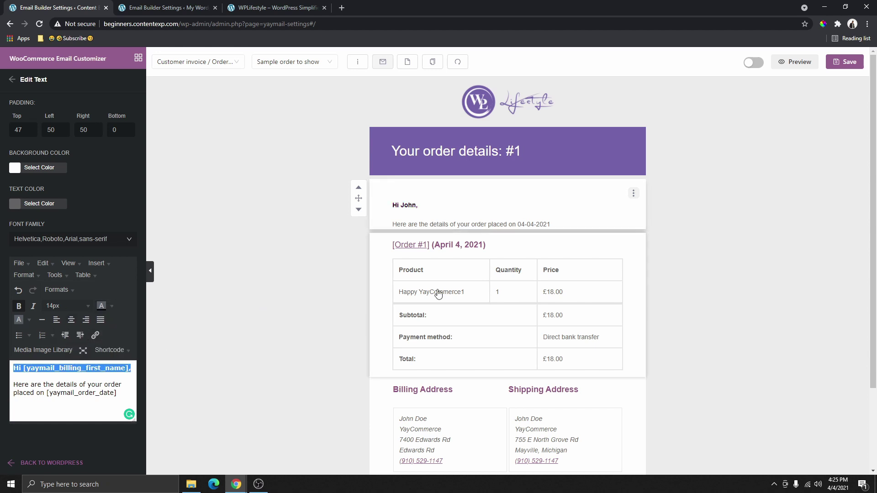
left_click(112, 307)
left_click(137, 357)
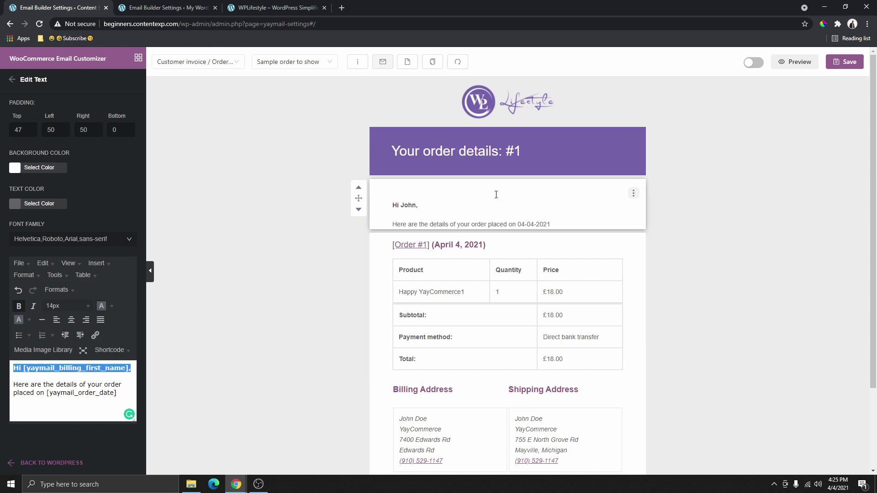
left_click(677, 250)
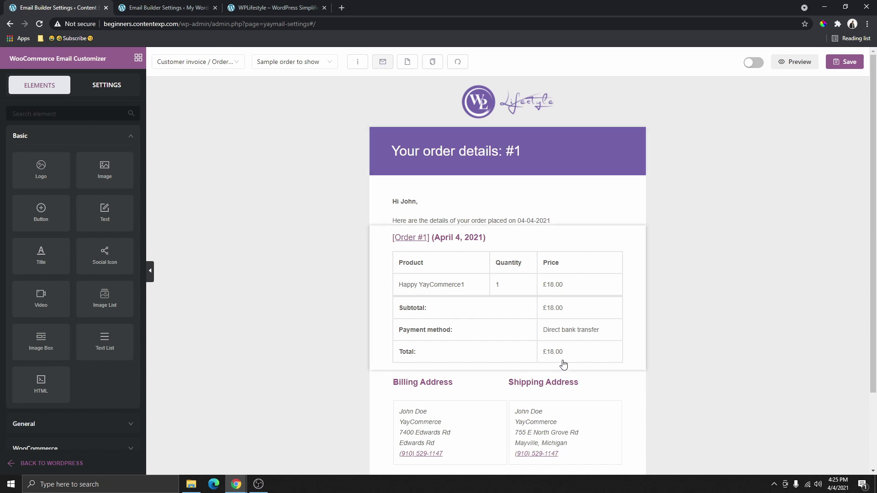
Add a Billing Address element from the WooCommerce elements directly below the order table and remove it again
scroll(215, 377, "down", 2)
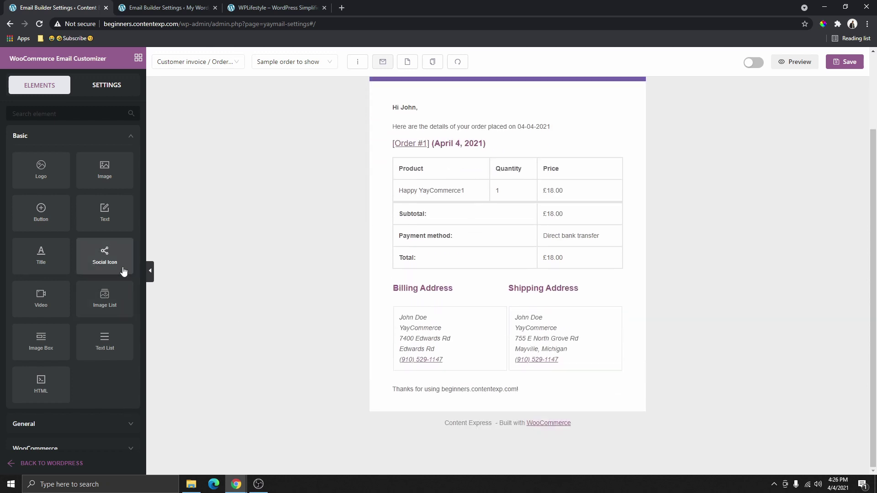
left_click(117, 137)
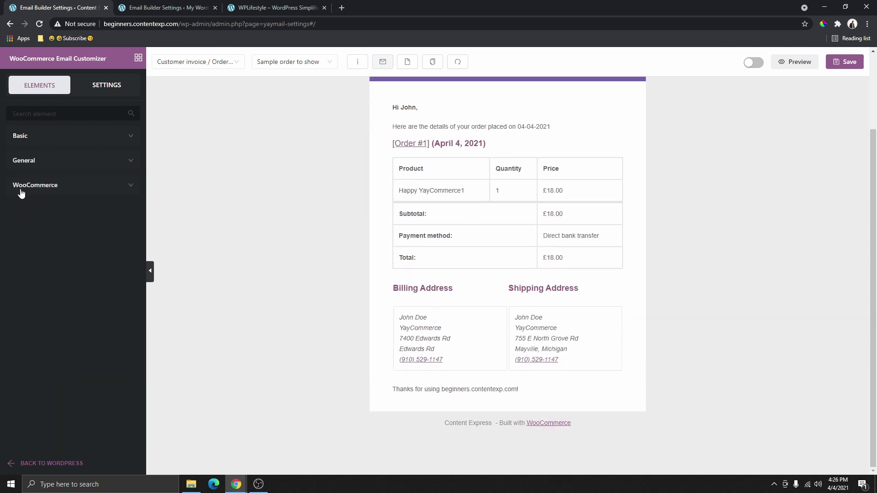
left_click(75, 194)
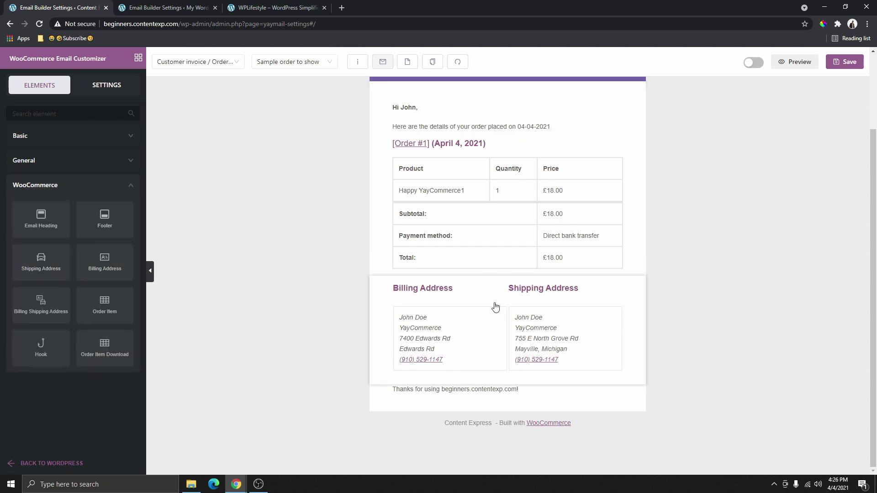
scroll(515, 210, "up", 3)
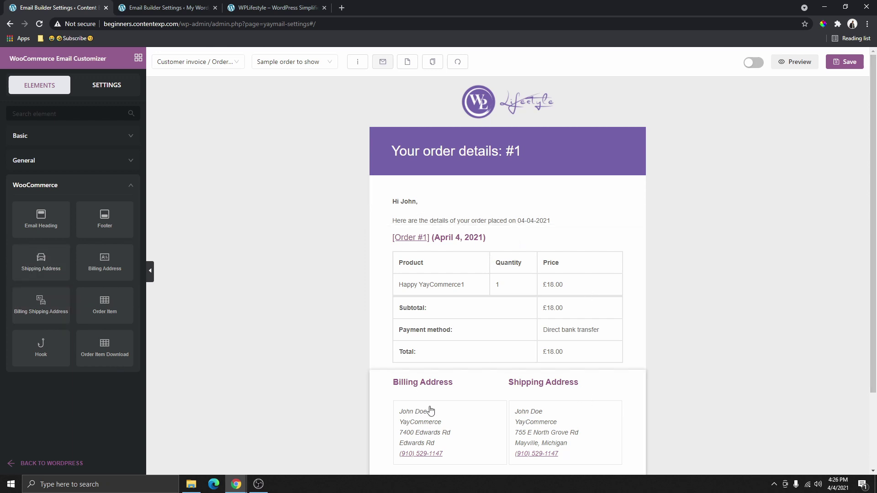
scroll(438, 382, "down", 1)
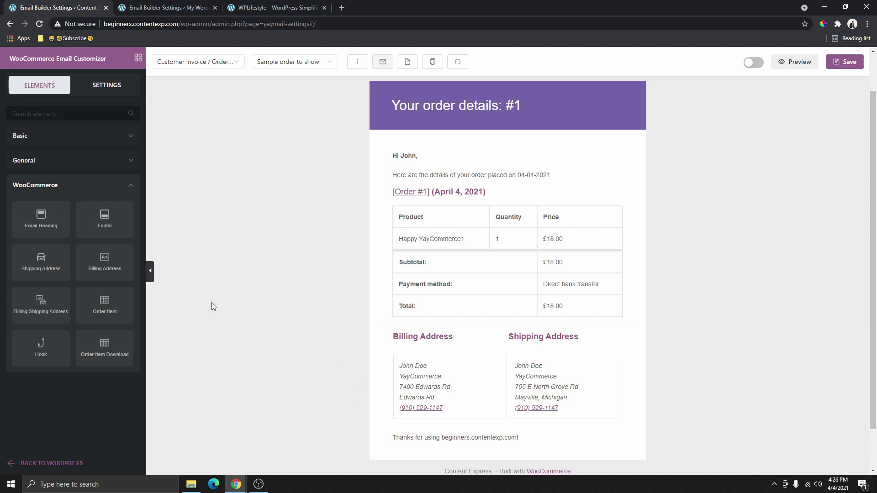
left_click_drag(100, 264, 441, 332)
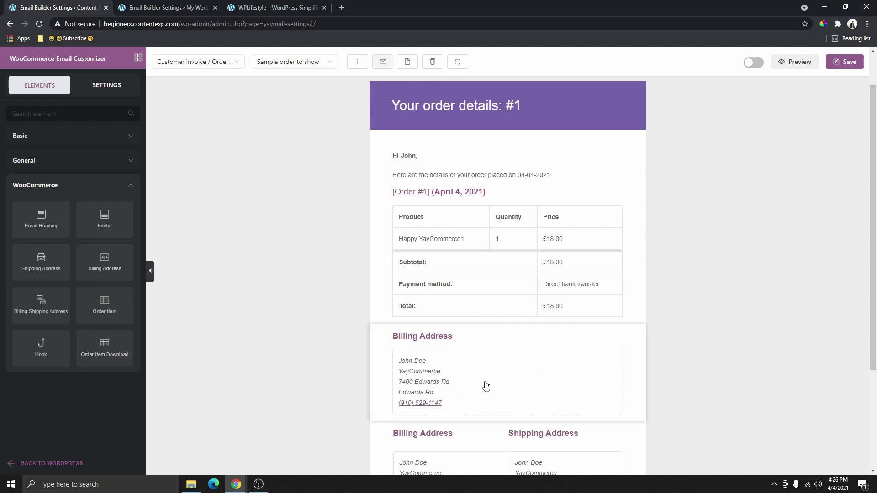
left_click(425, 366)
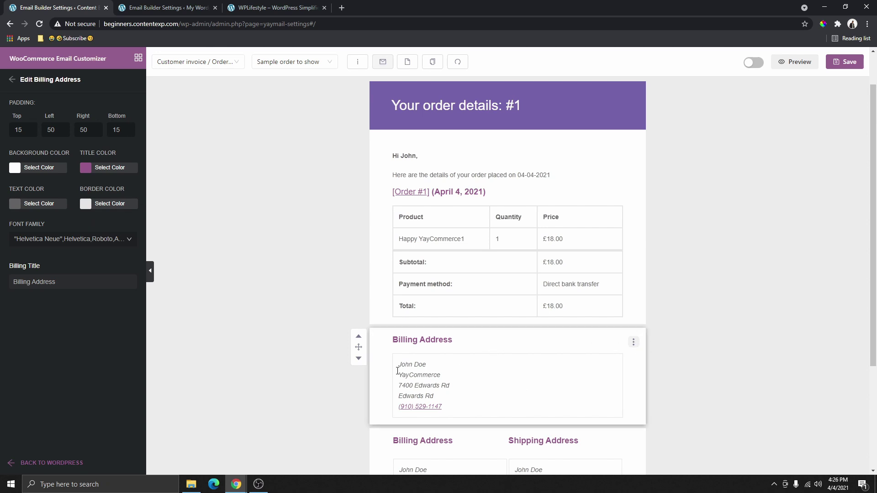
left_click(634, 345)
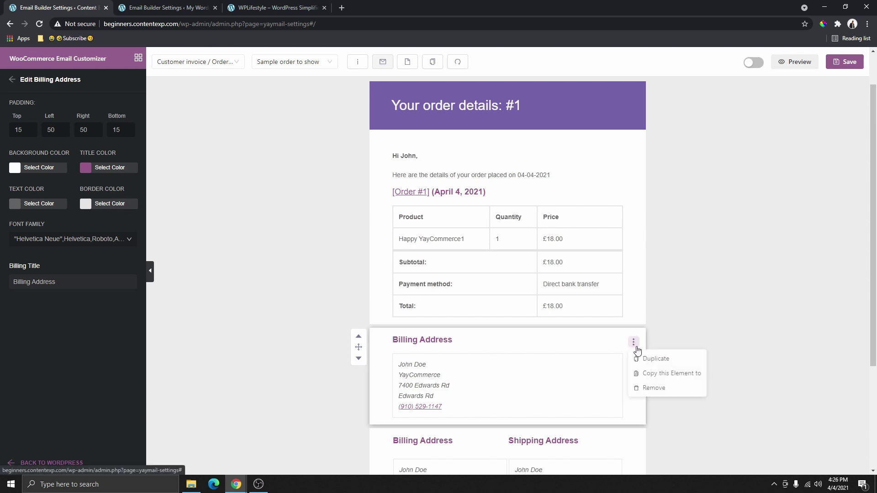
left_click(654, 388)
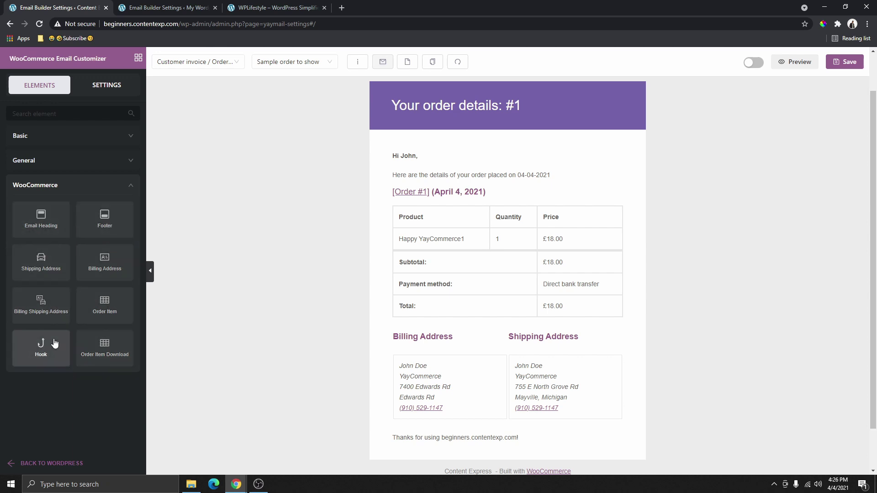
Add an Order Item Download element between the order table and the addresses and remove it again
left_click_drag(109, 350, 495, 349)
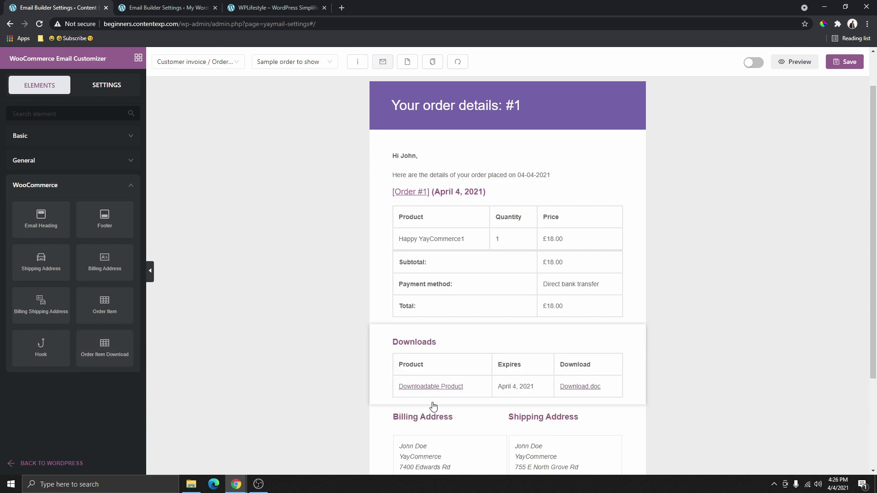
left_click(540, 332)
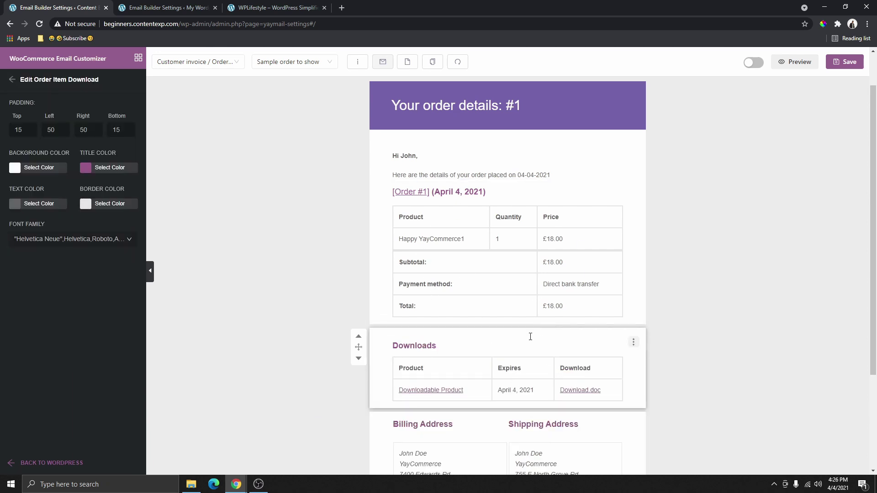
left_click(633, 342)
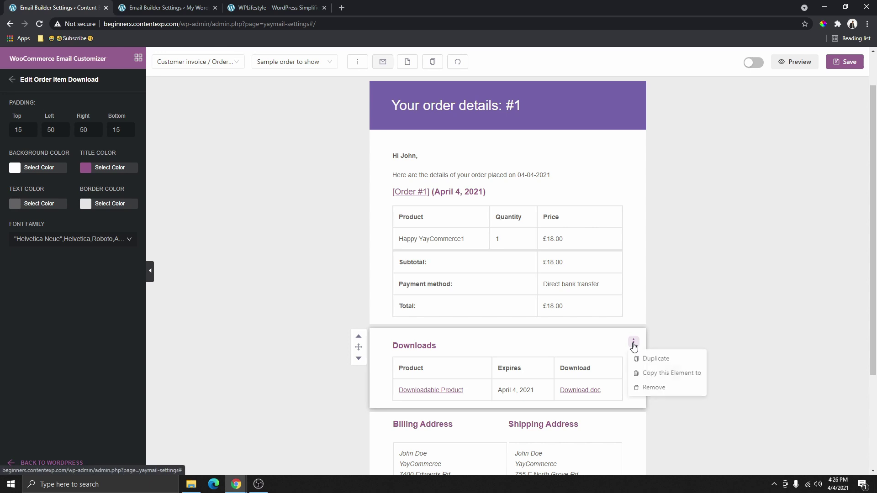
left_click(654, 387)
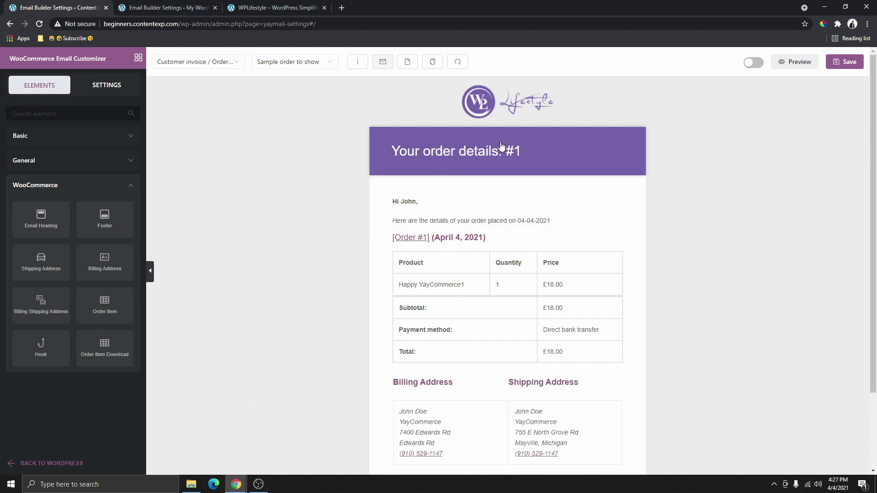
Set the order item block's title color to the copied purple hex code 7562AB
left_click(442, 240)
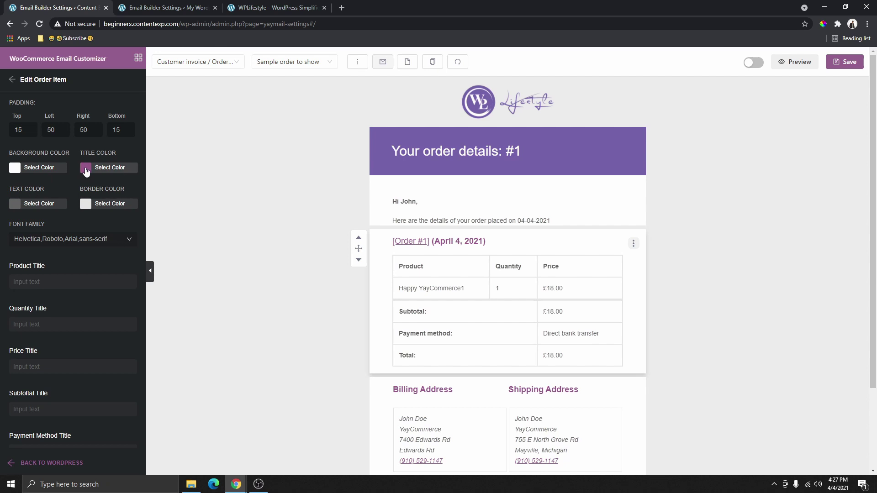
left_click(85, 168)
double_click(42, 273)
right_click(50, 271)
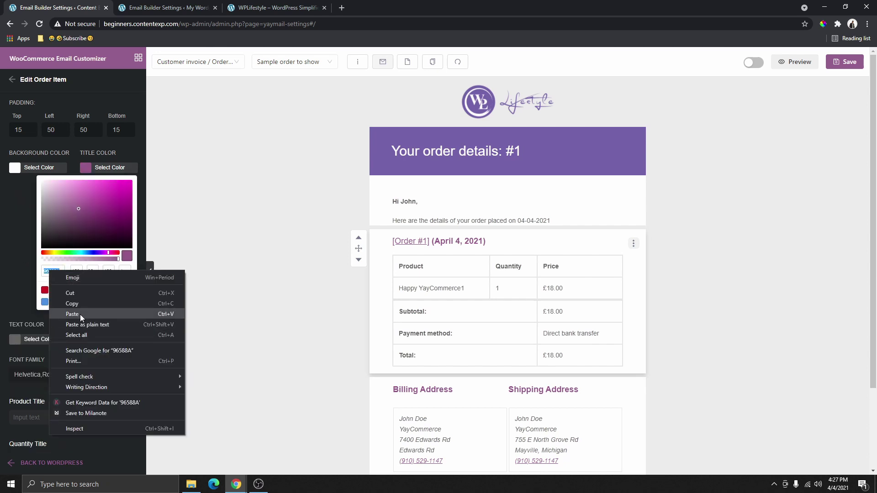
left_click(80, 314)
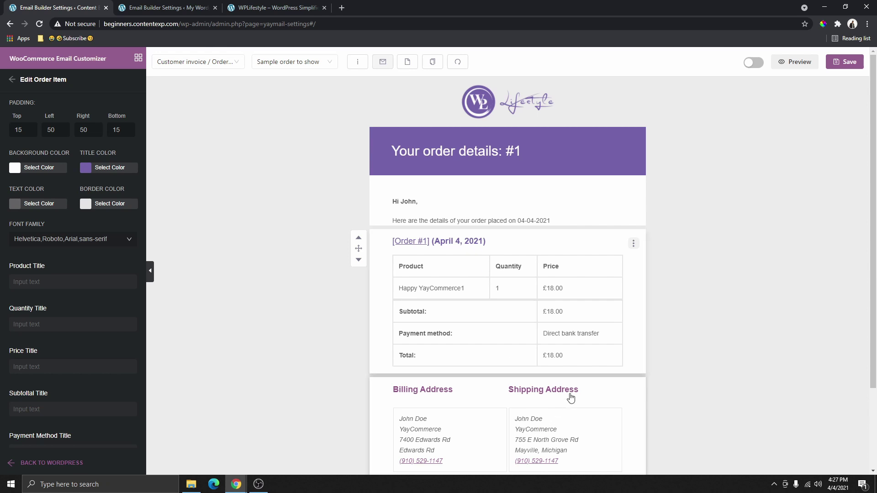
scroll(466, 400, "down", 3)
scroll(503, 376, "up", 3)
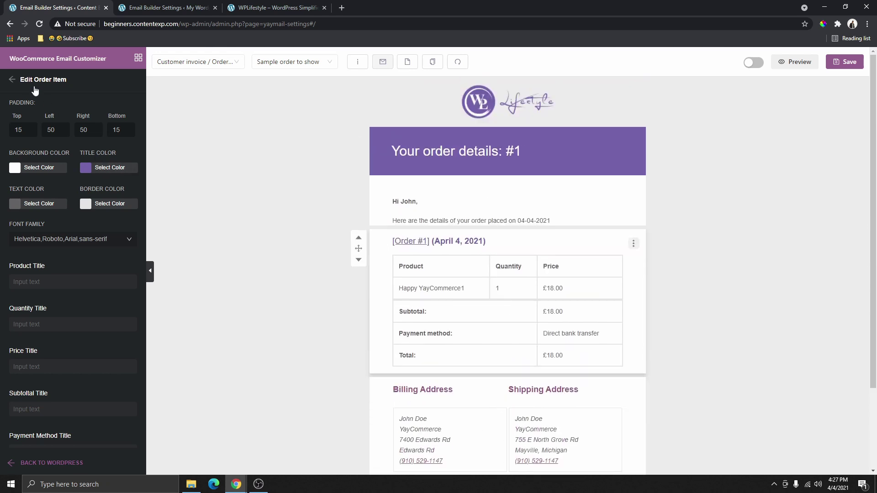
Change the text link color in the general email settings to the brand purple and save the settings
left_click(10, 80)
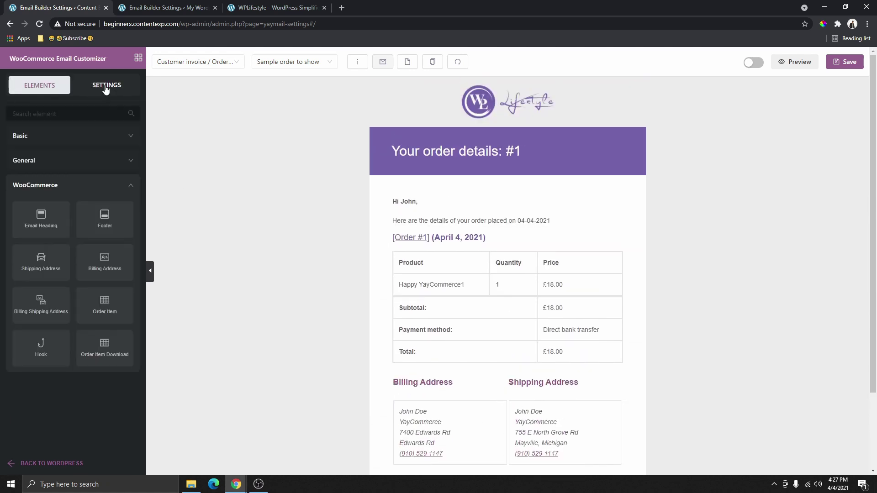
left_click(105, 87)
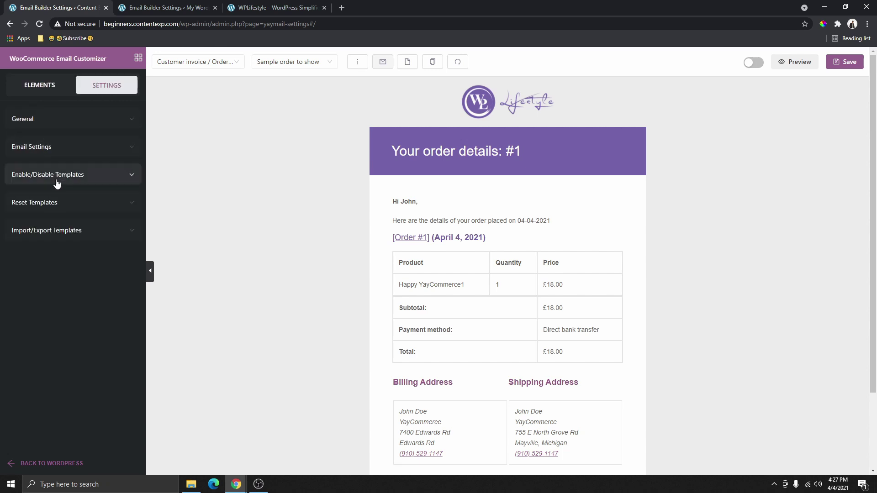
left_click(55, 147)
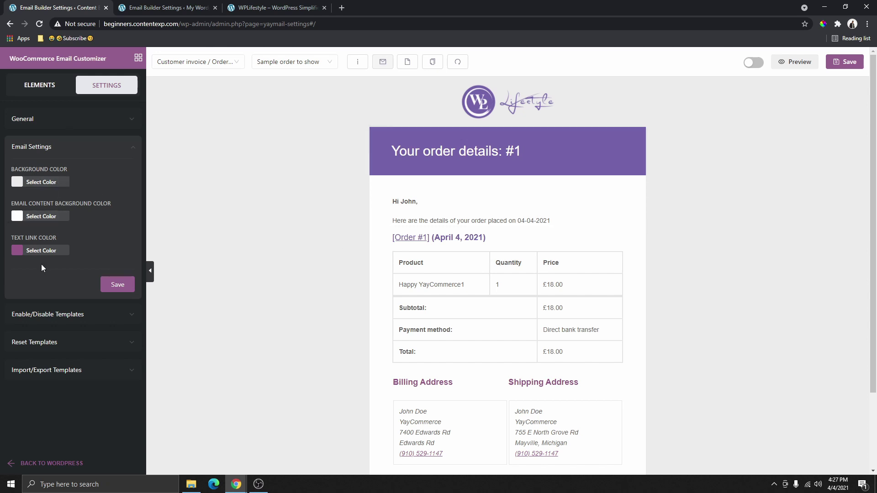
left_click(18, 252)
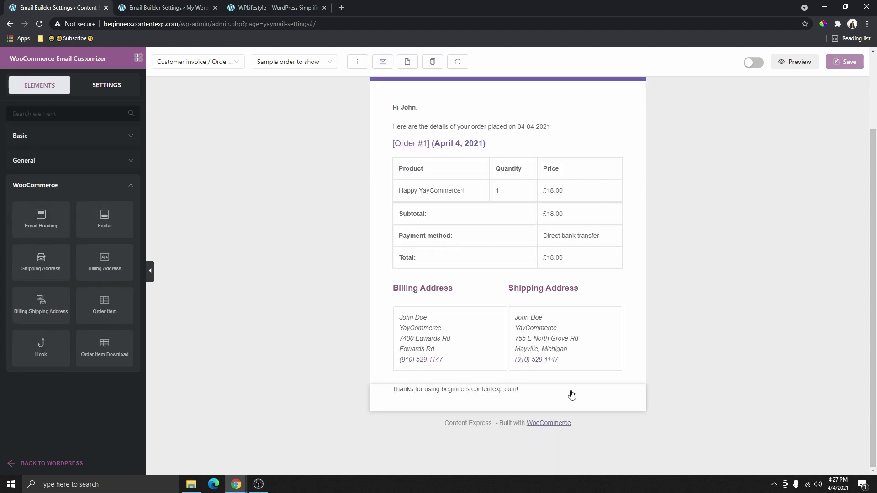
Set the title color of the combined billing and shipping address block to the brand purple
left_click(537, 331)
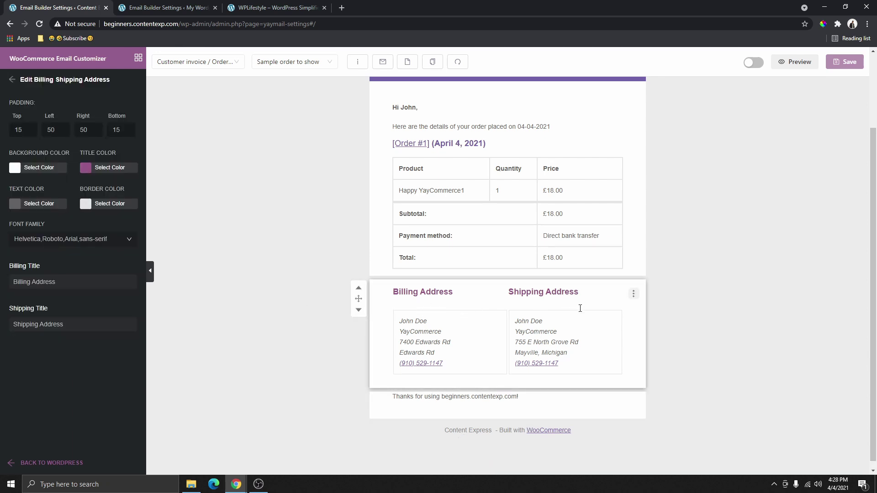
left_click(86, 169)
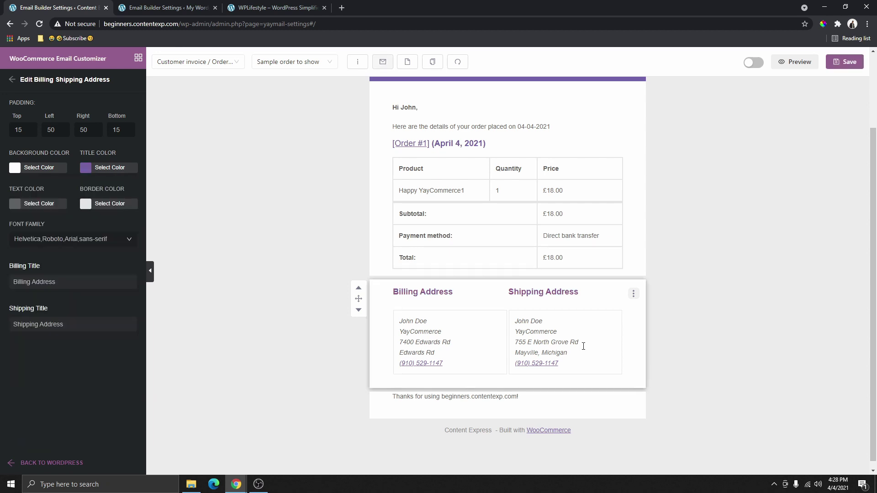
scroll(525, 344, "up", 2)
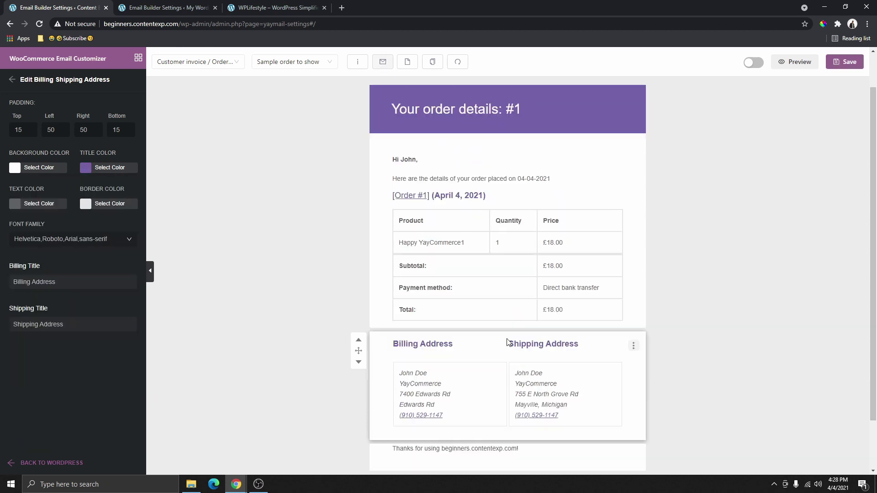
scroll(544, 294, "down", 2)
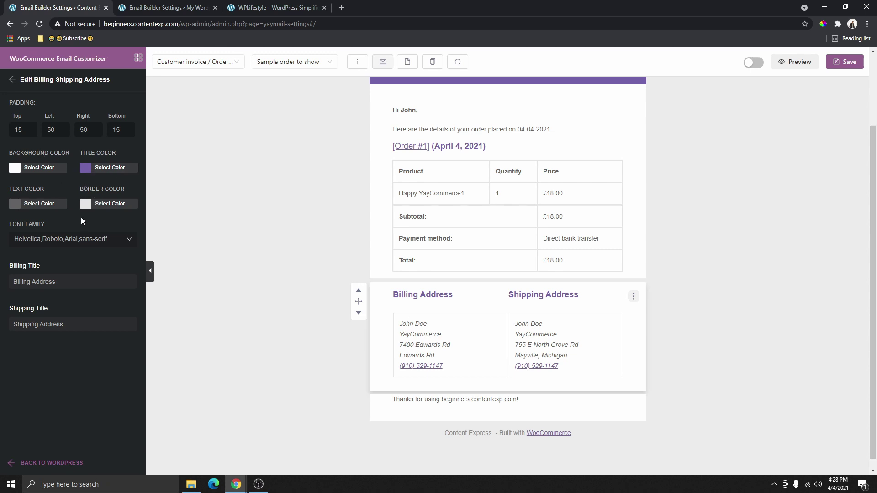
Try the Arial Black font on the billing and shipping address block and set its font family to Georgia, serif
left_click(93, 242)
left_click(73, 332)
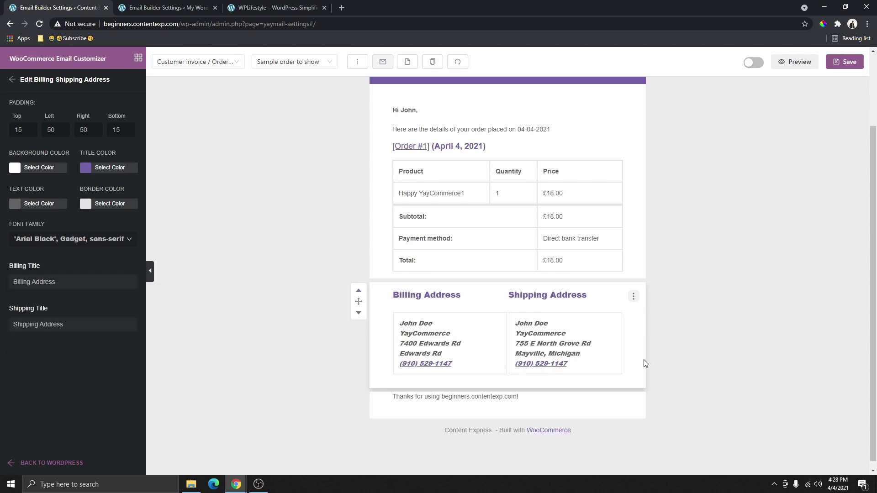
left_click(70, 246)
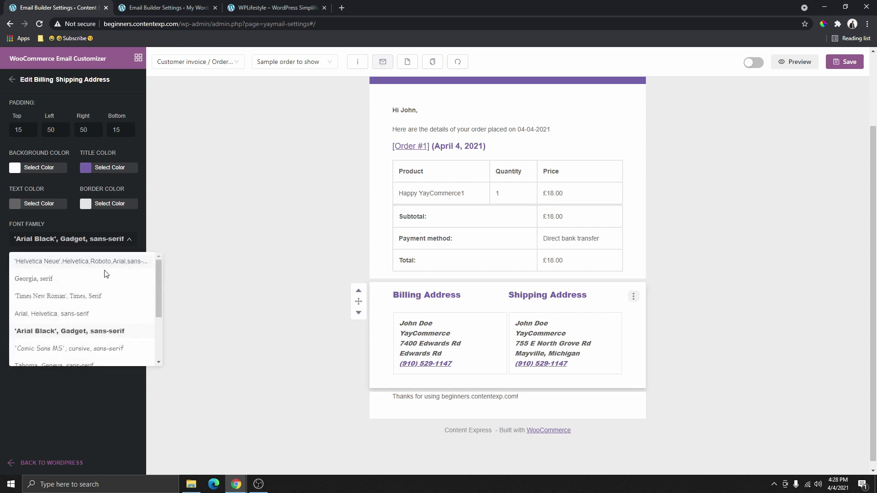
scroll(94, 350, "up", 3)
left_click(47, 282)
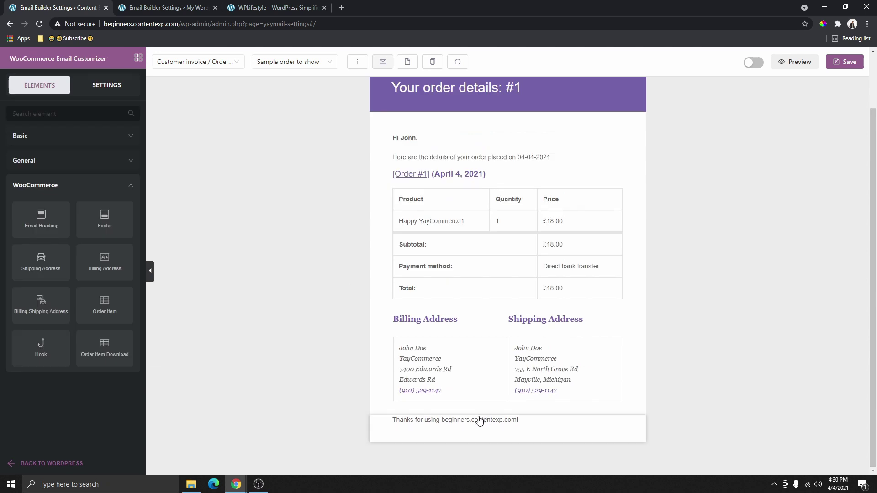
Make the footer's thank-you line bold and center it
left_click(481, 417)
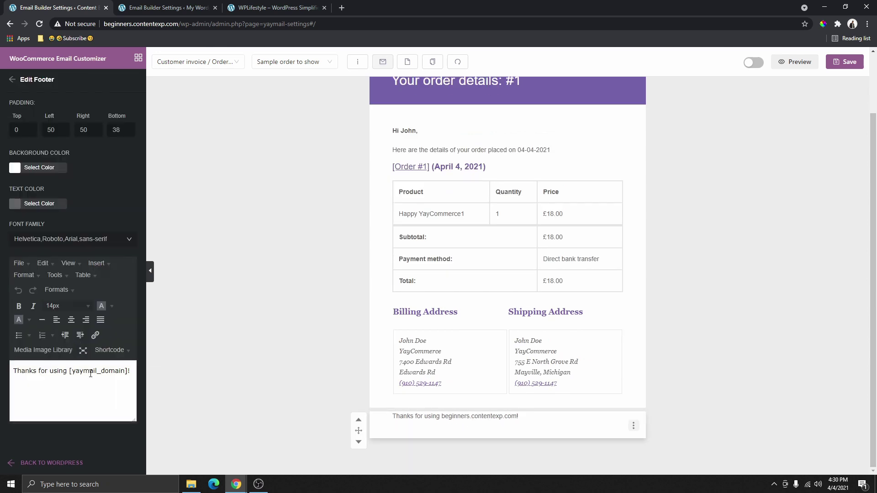
left_click_drag(131, 371, 12, 371)
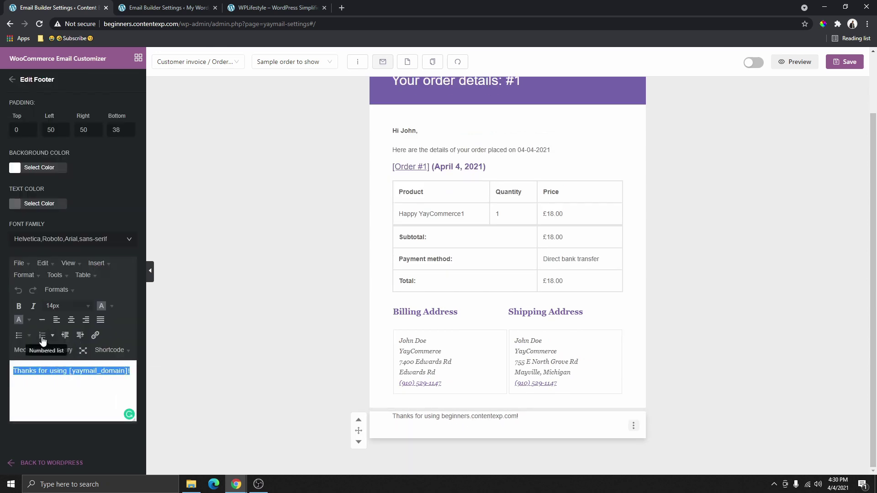
left_click(18, 307)
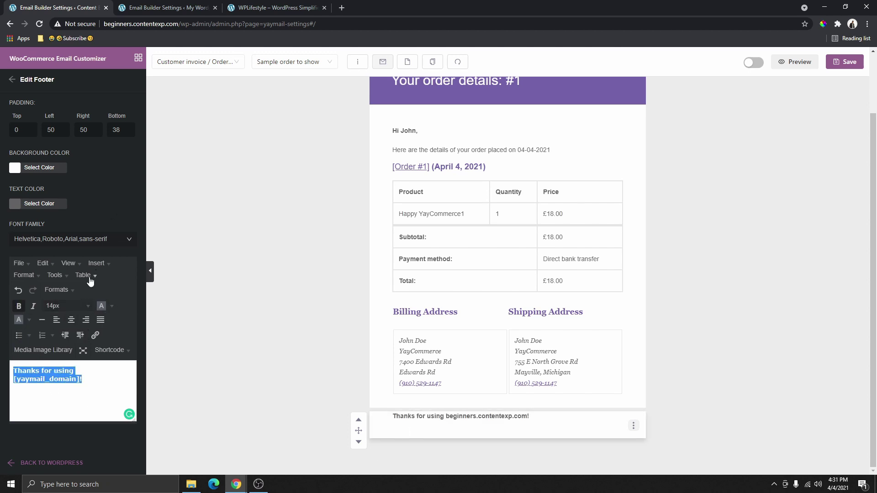
left_click(71, 321)
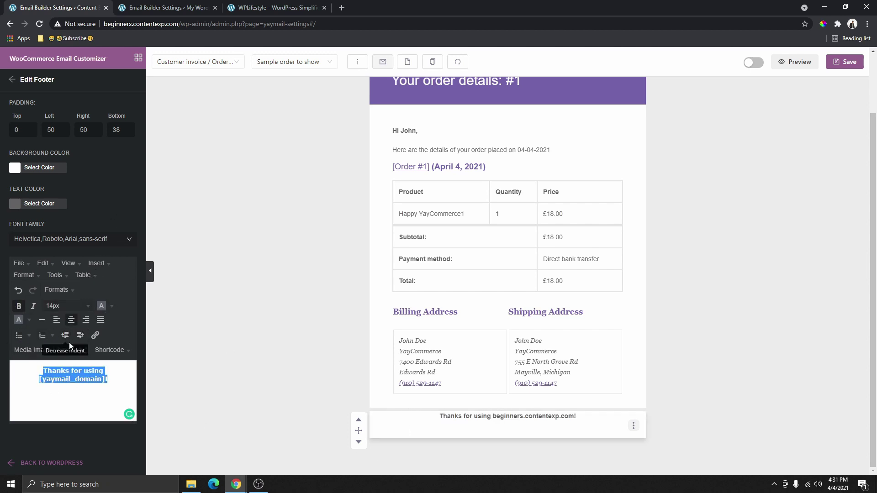
left_click(681, 323)
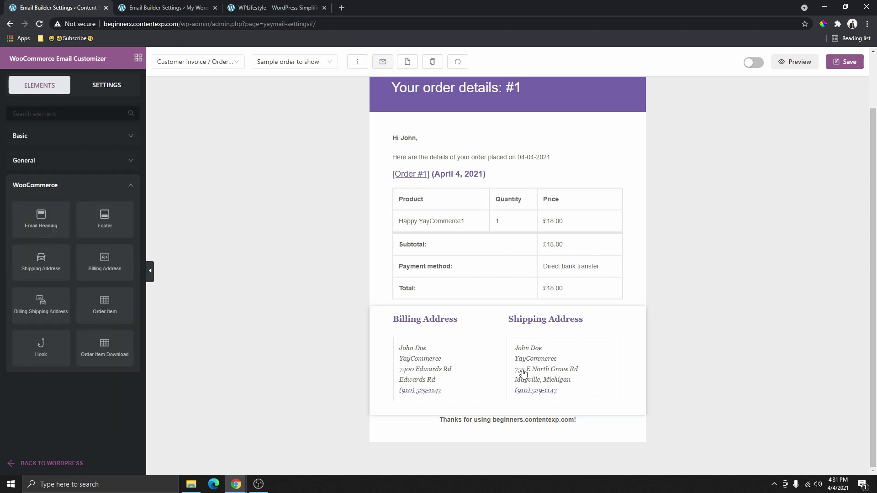
Try centering the greeting line in the introductory text block and align it left again
left_click(548, 349)
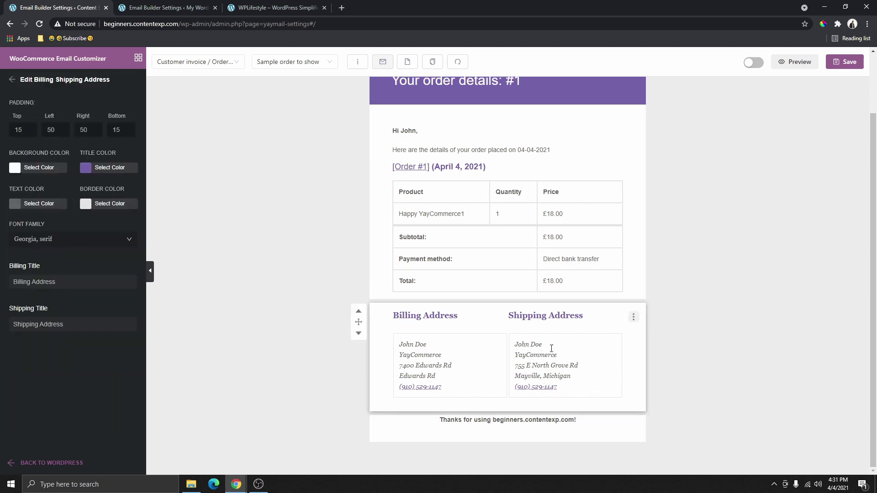
scroll(518, 347, "up", 2)
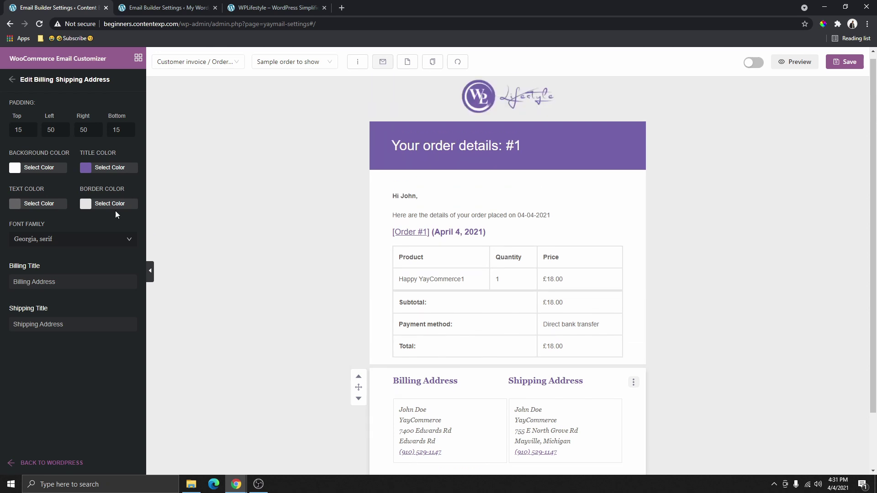
left_click(419, 211)
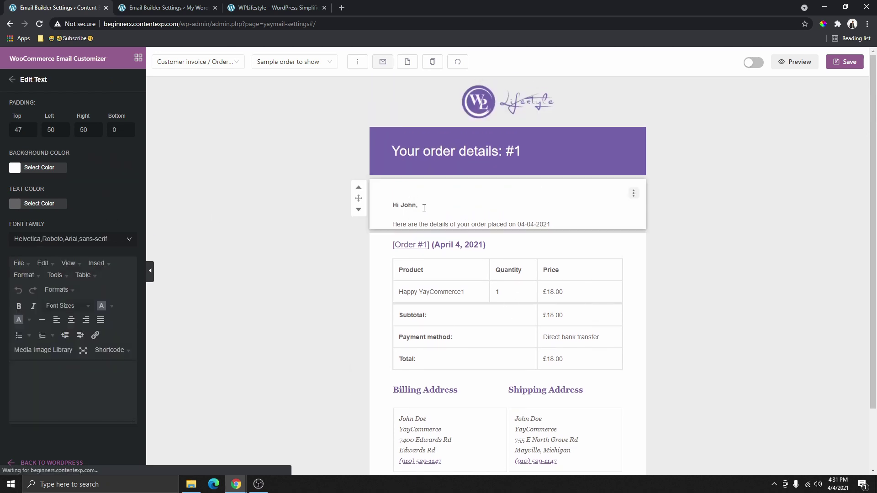
left_click(71, 320)
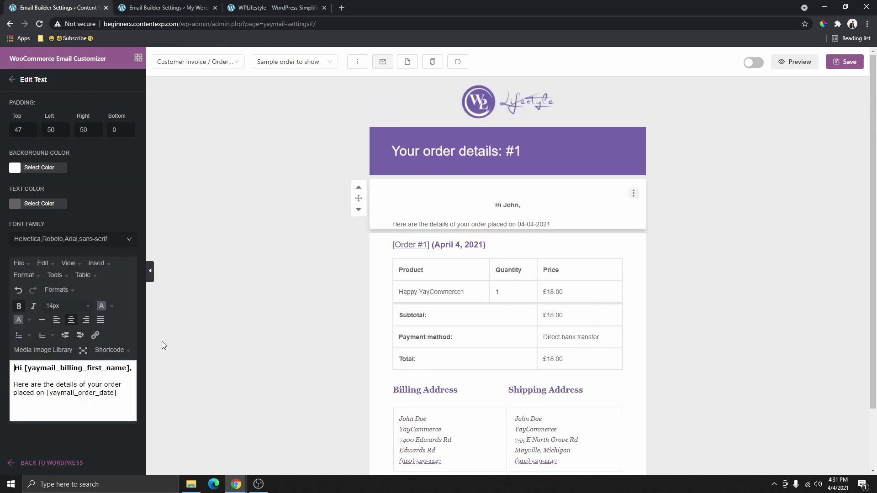
left_click(57, 319)
Center the text of the "Your order details" email heading
left_click(425, 155)
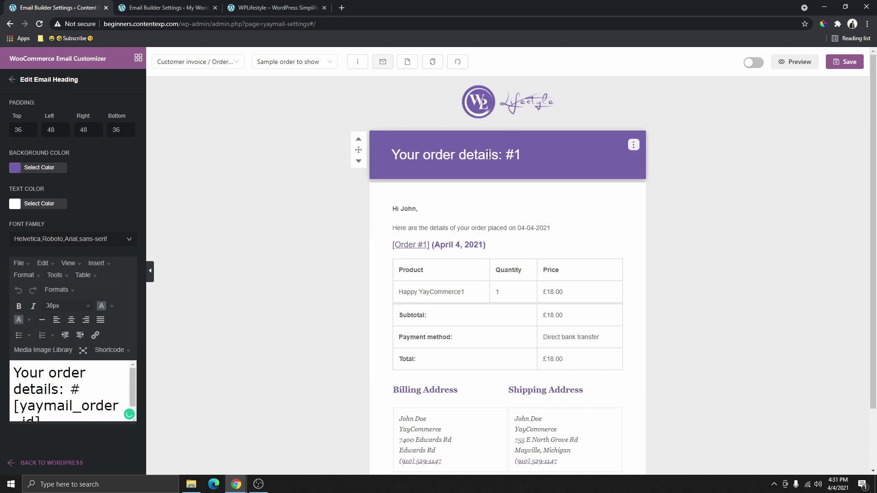
left_click(70, 319)
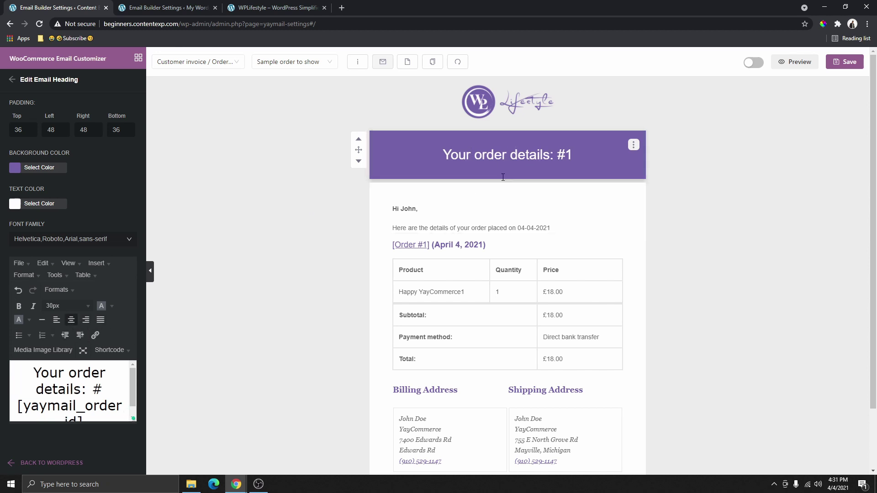
Examine the layout and extra elements of the finished invoice email on the divi.contentexp.com site and return to the email being edited
key("ctrl+Tab")
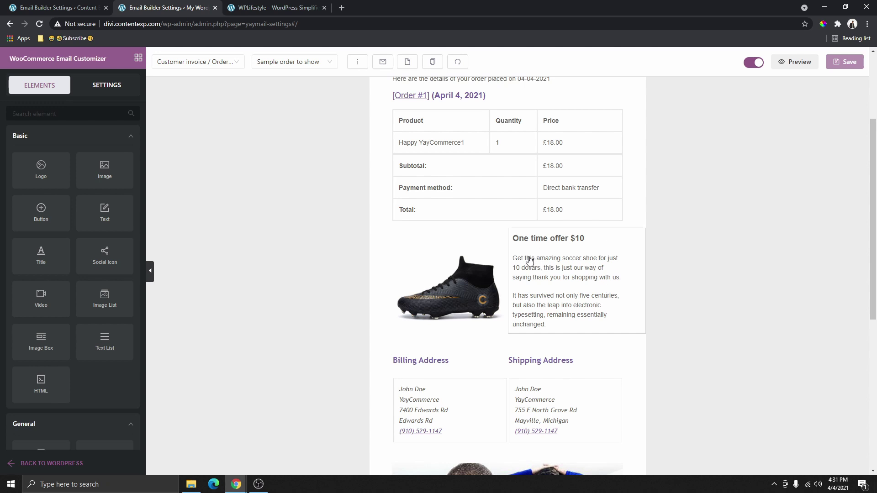
scroll(529, 260, "down", 7)
scroll(489, 337, "up", 1)
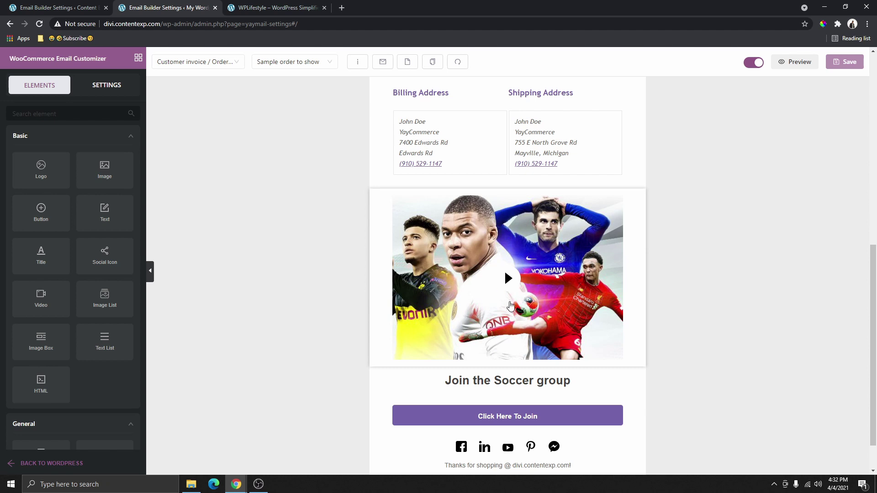
scroll(507, 306, "up", 8)
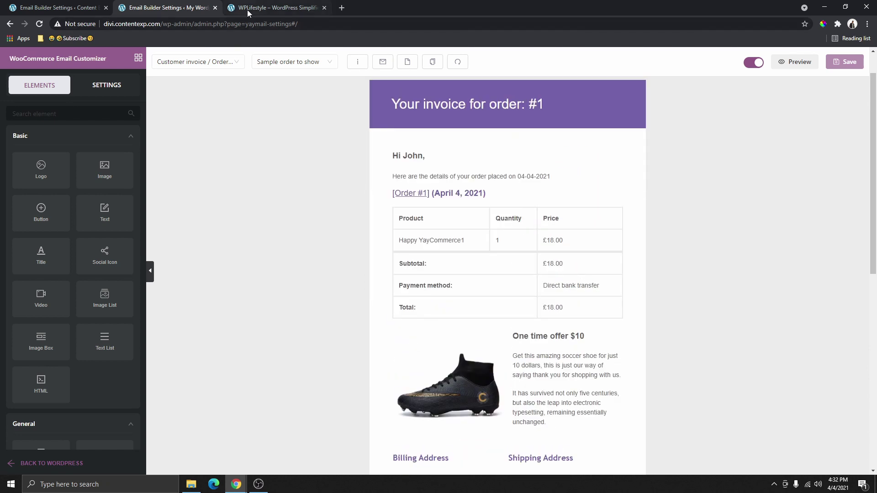
left_click(248, 10)
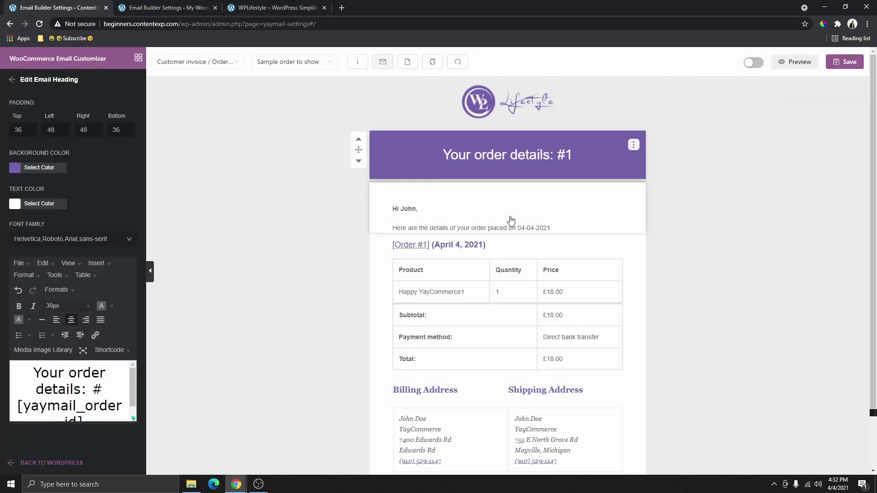
Add a Video element between the order table and the billing and shipping addresses
scroll(513, 221, "down", 2)
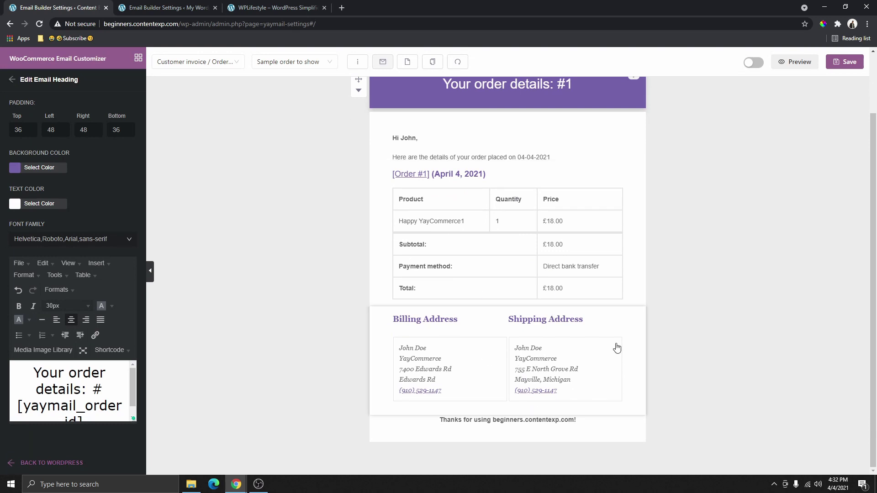
left_click(12, 80)
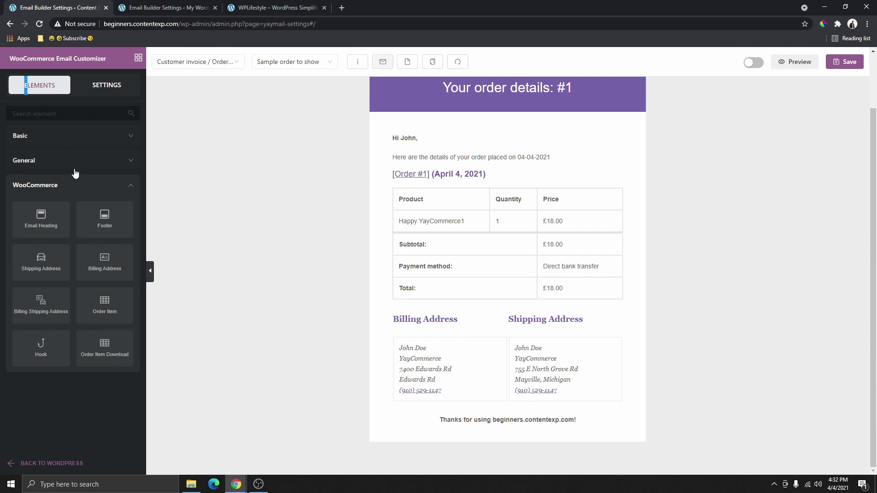
left_click(39, 140)
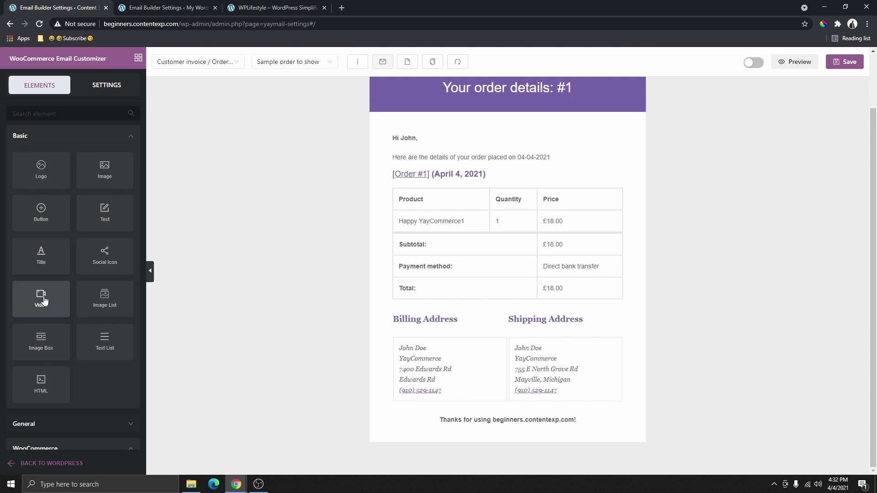
left_click_drag(44, 301, 525, 315)
scroll(548, 309, "down", 3)
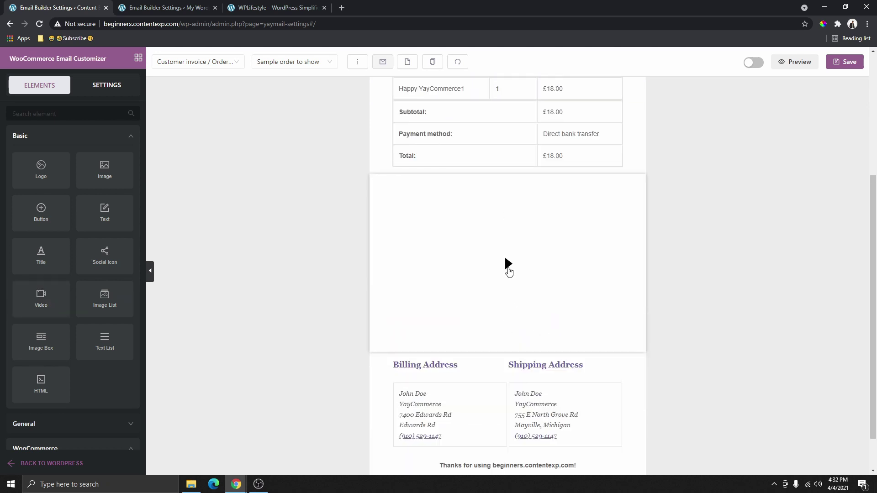
Set the video block's image overlay to Music2.jpg from the media library
left_click(509, 271)
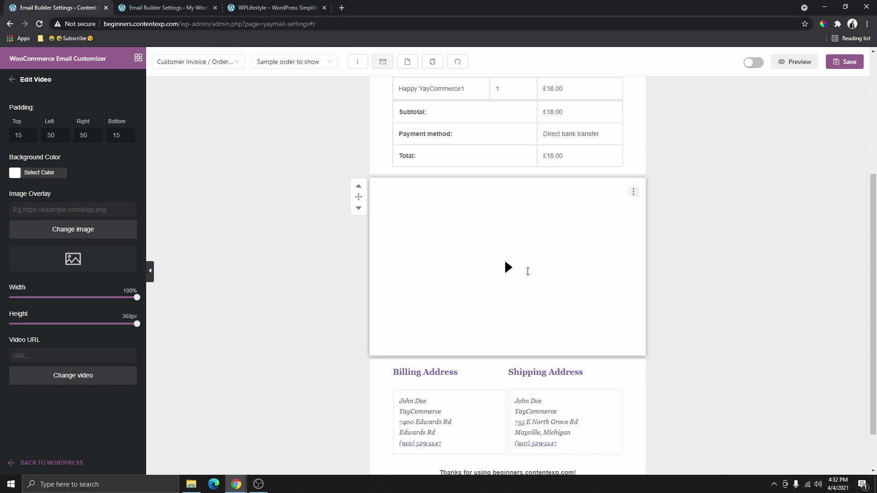
left_click(81, 236)
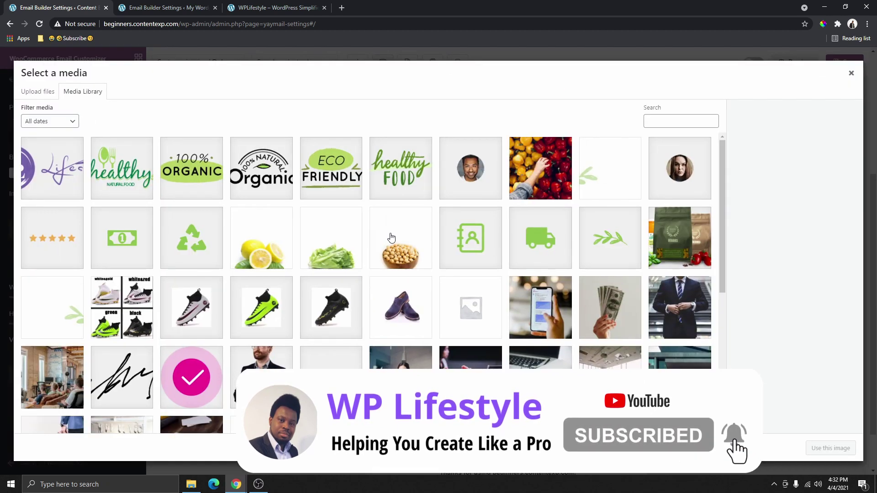
scroll(411, 255, "down", 3)
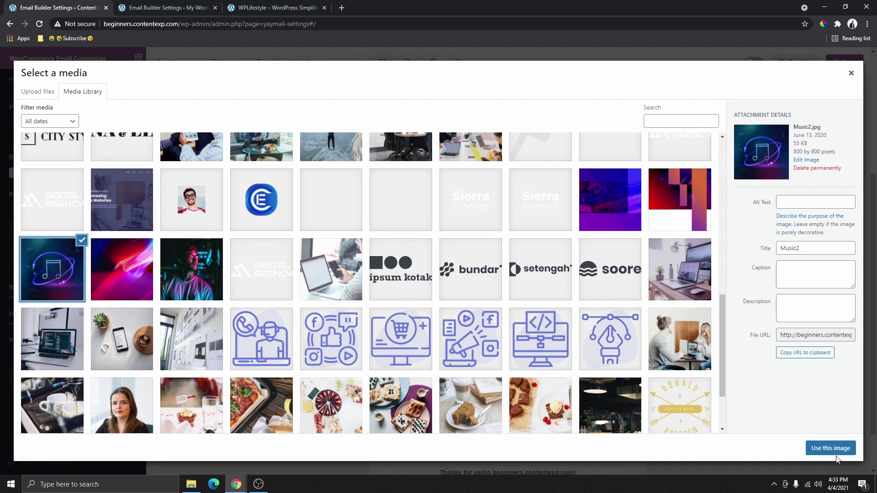
left_click(836, 453)
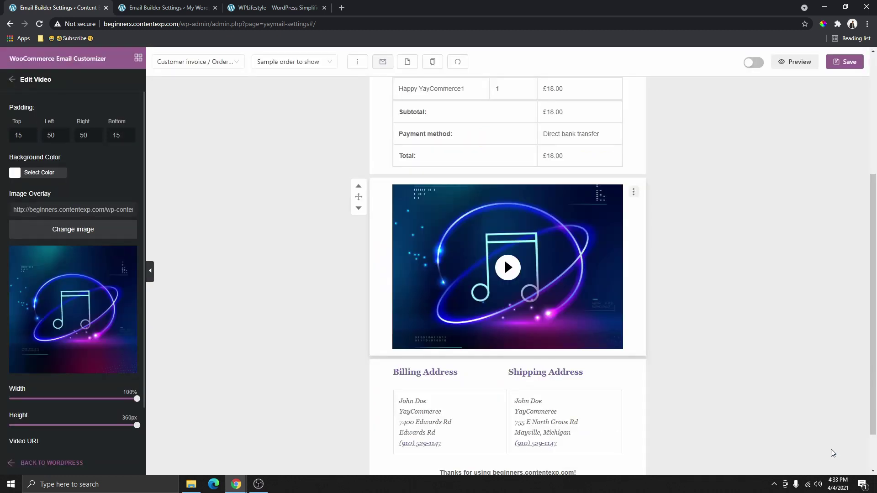
Review the whole email layout from the logo to the footer with the video block in place
scroll(505, 320, "up", 3)
scroll(513, 376, "down", 2)
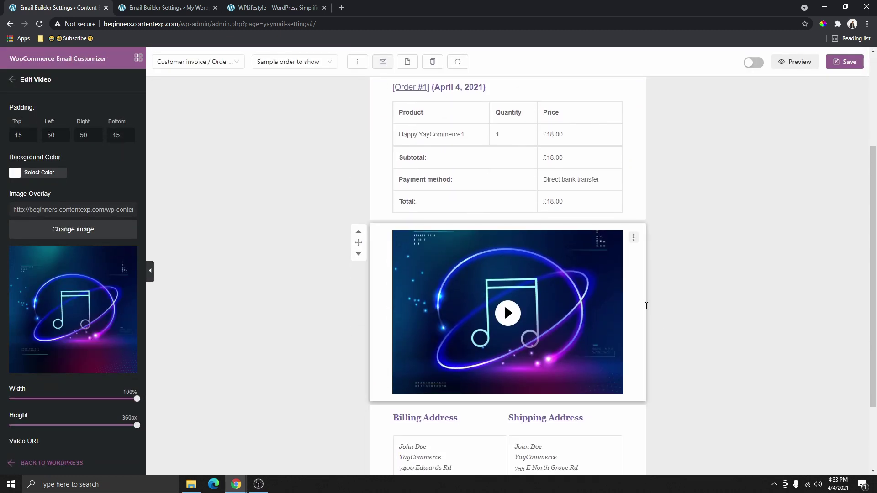
scroll(646, 303, "up", 2)
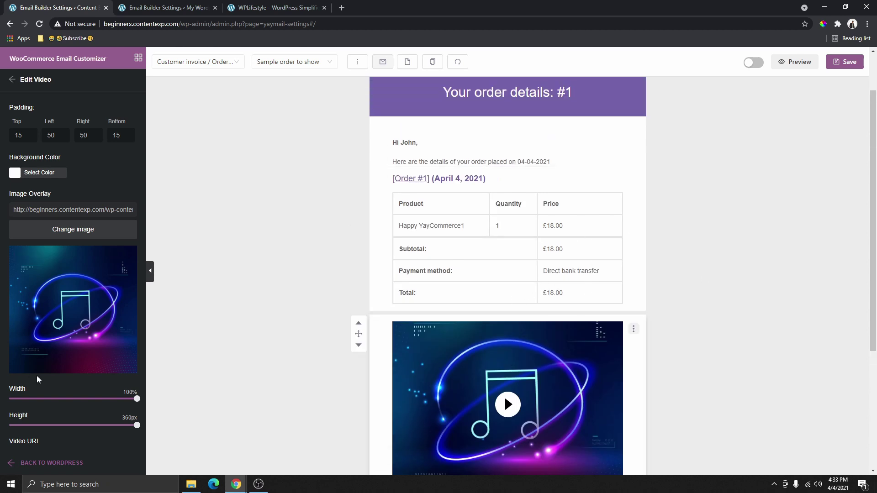
scroll(499, 333, "down", 3)
scroll(499, 333, "down", 2)
scroll(489, 333, "up", 3)
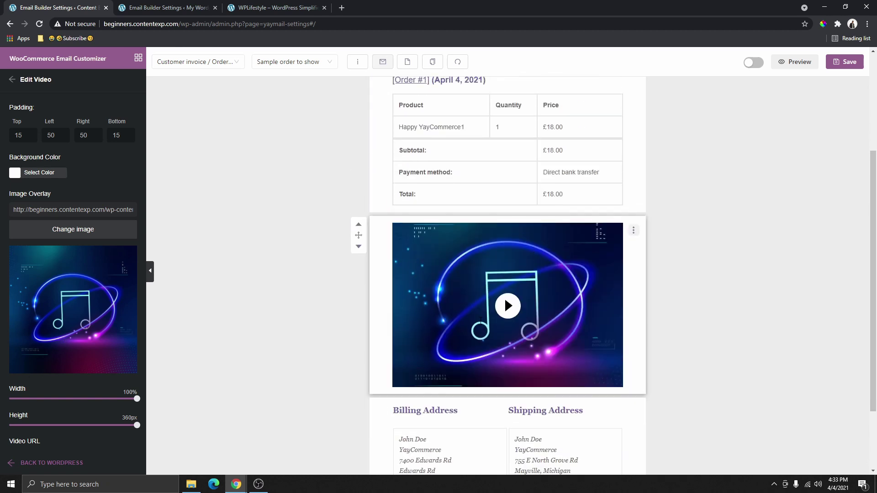
scroll(519, 265, "up", 3)
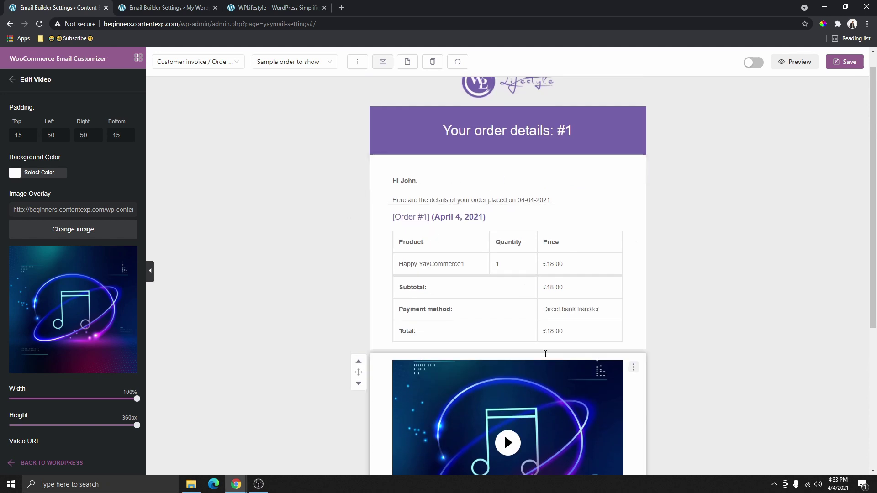
scroll(548, 302, "down", 3)
scroll(515, 358, "down", 2)
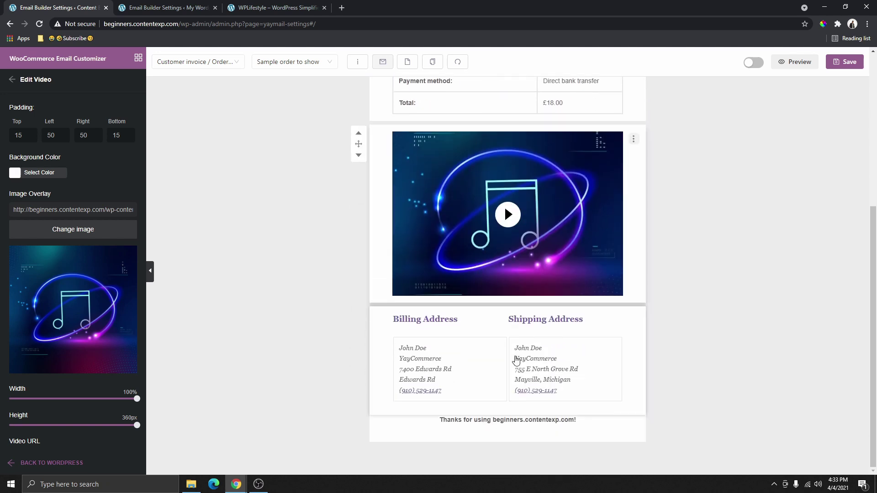
Move the video block below the billing and shipping addresses and deselect it
scroll(475, 394, "up", 3)
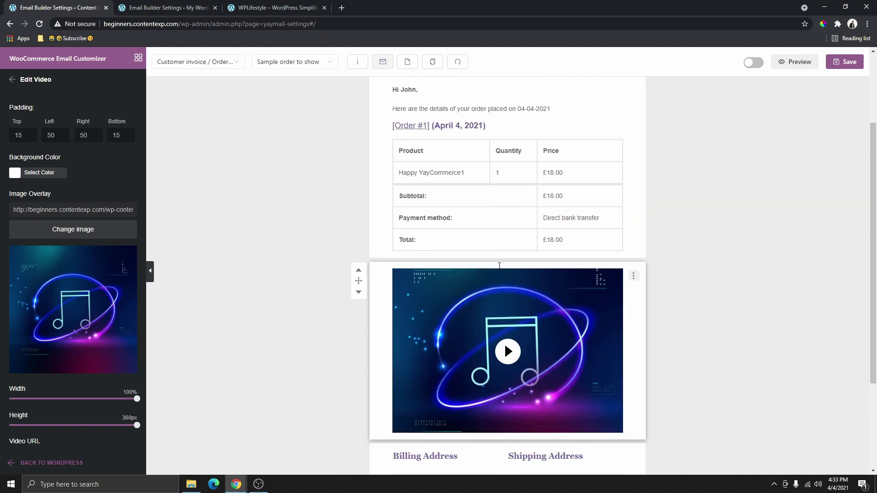
left_click(359, 292)
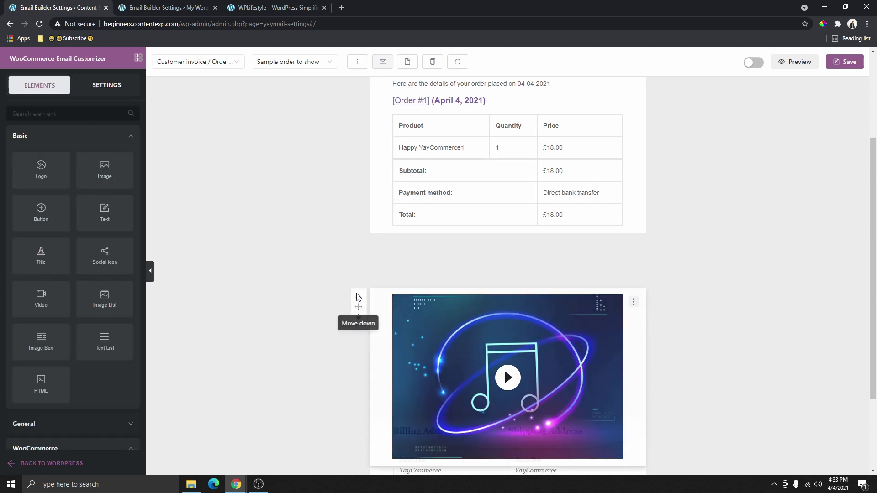
scroll(435, 230, "down", 1)
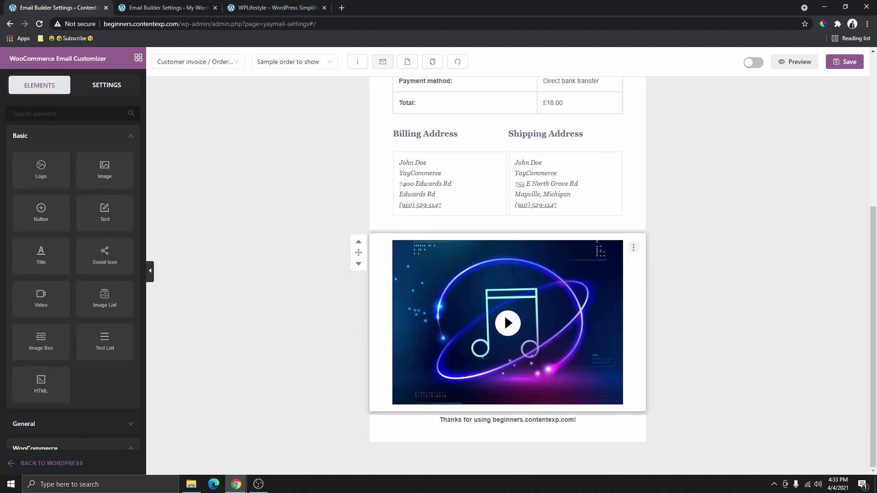
left_click(671, 230)
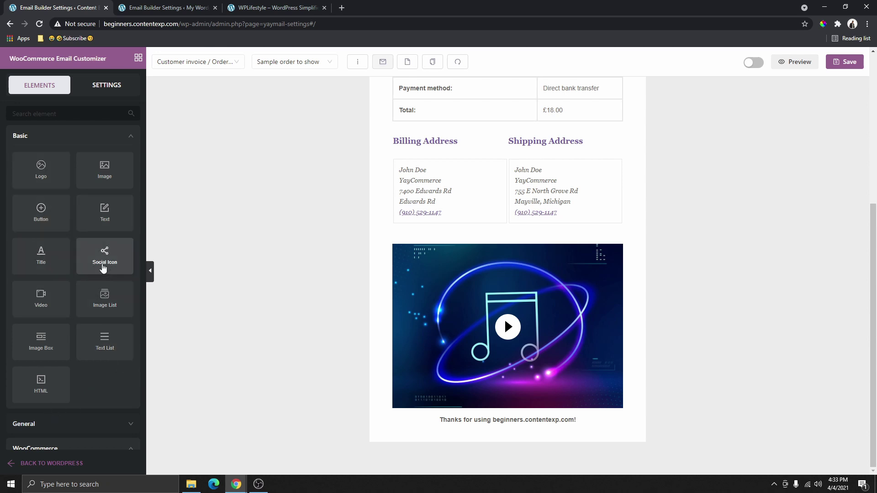
Add a Social Icon element between the video and the footer, and add Messenger and Pinterest to its socials
left_click_drag(104, 264, 504, 424)
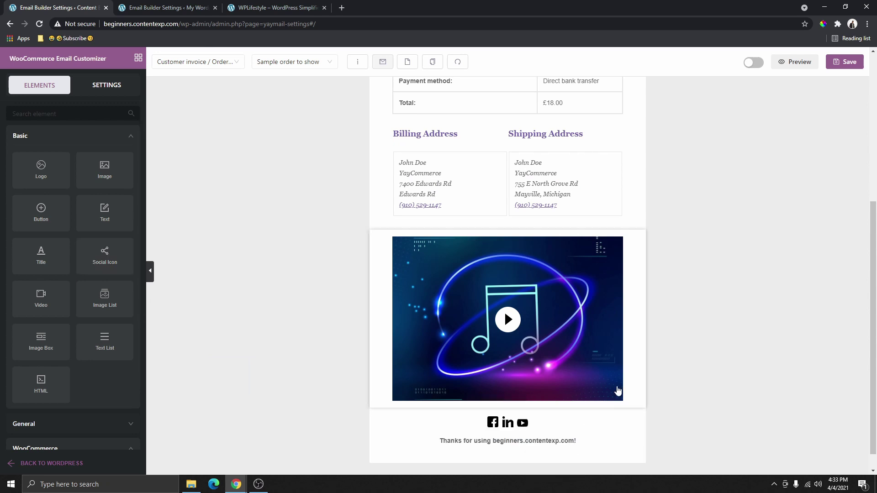
left_click(538, 407)
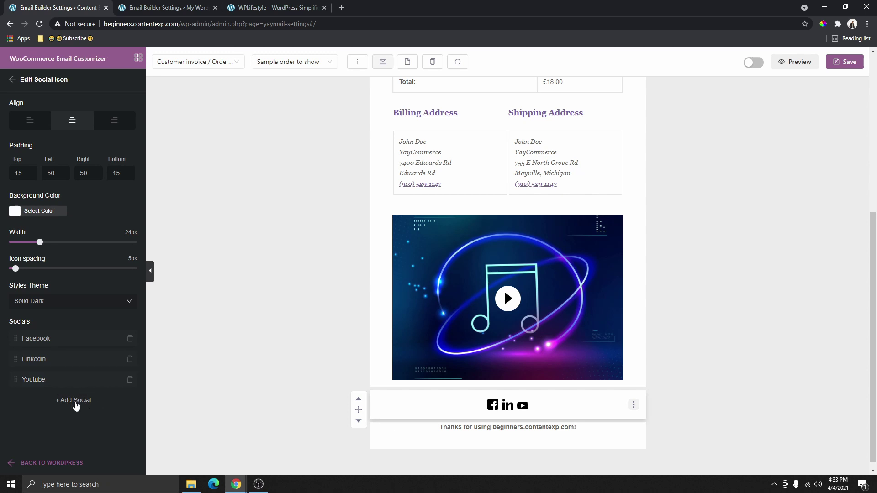
left_click(76, 406)
left_click(78, 409)
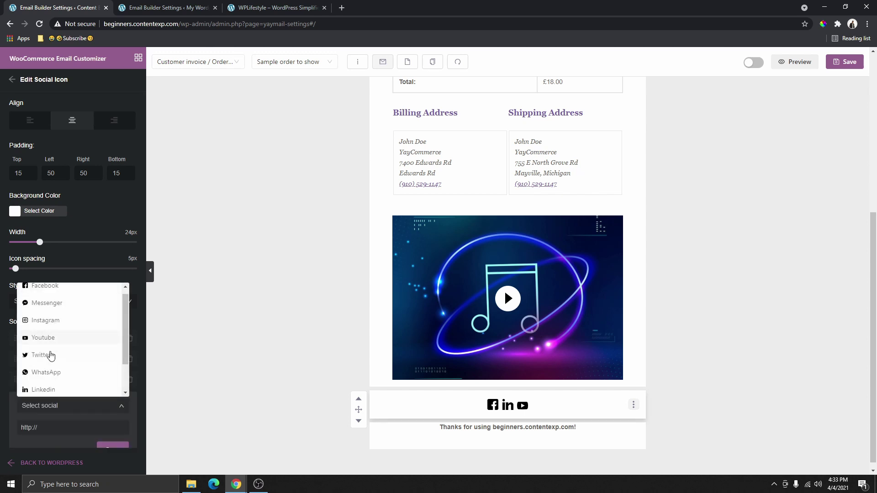
left_click(57, 303)
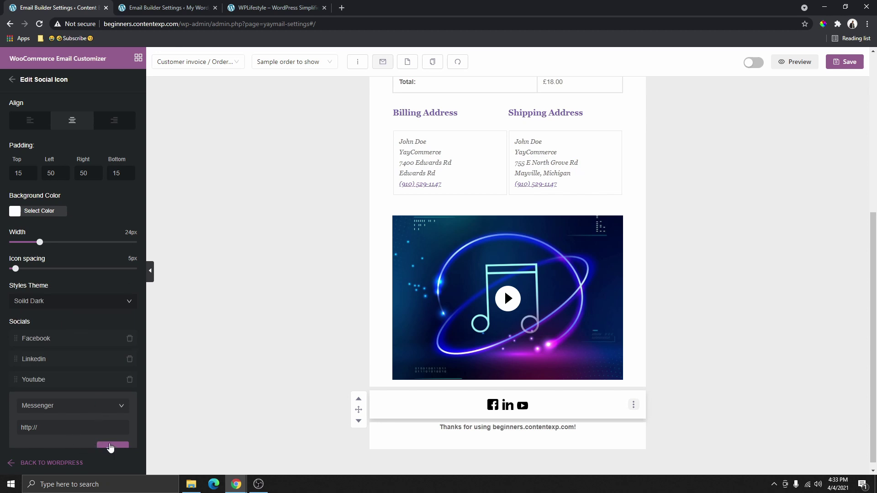
left_click(107, 449)
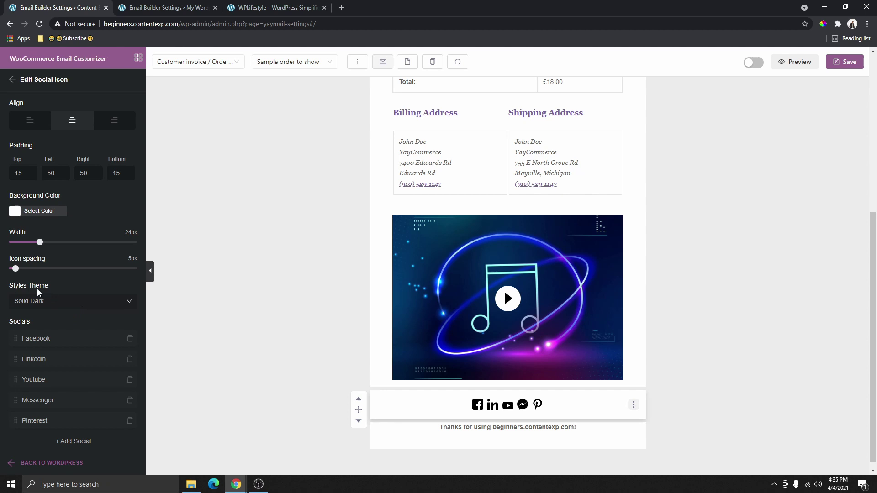
Try the Colorful styles theme on the social icons and switch them back to Soild Dark
left_click(55, 301)
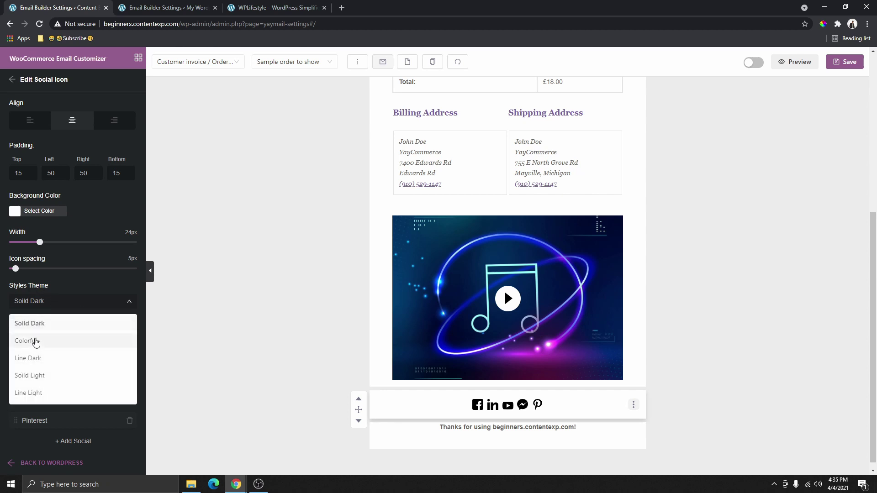
left_click(35, 342)
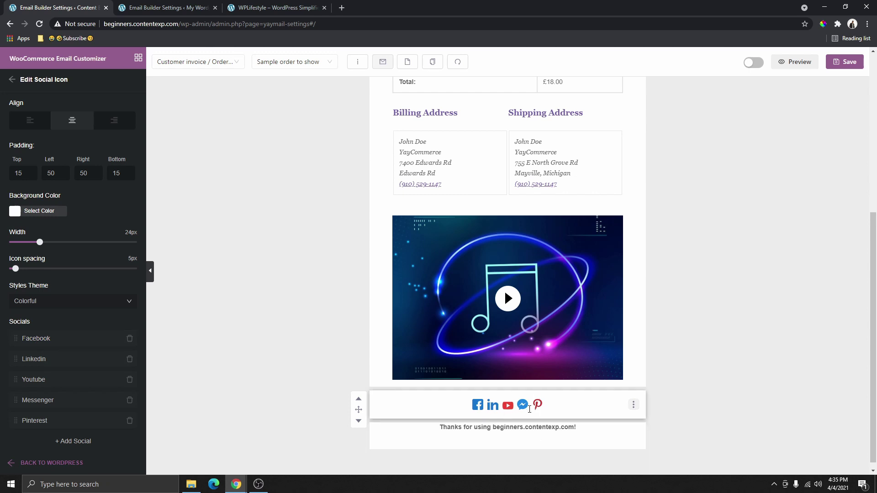
left_click(35, 304)
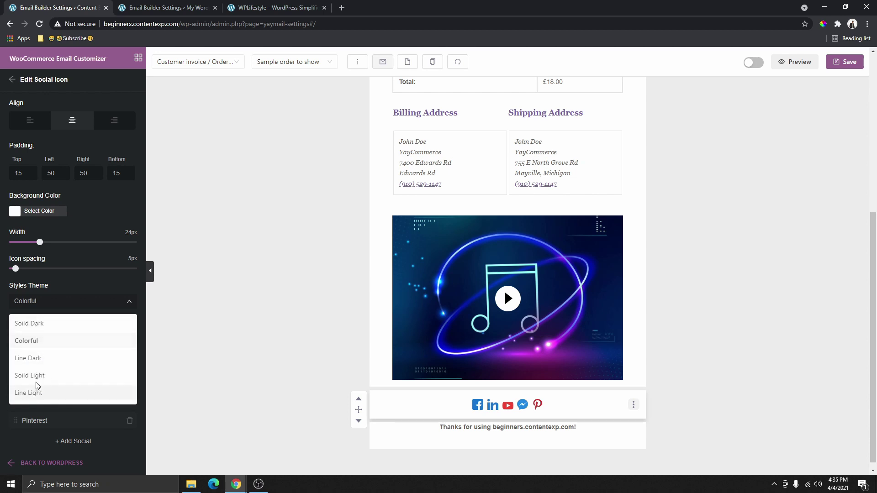
left_click(38, 324)
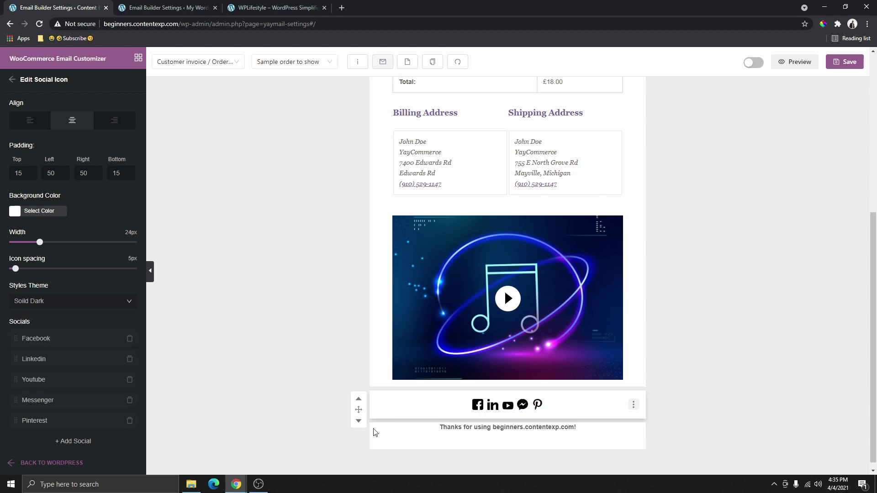
left_click(670, 316)
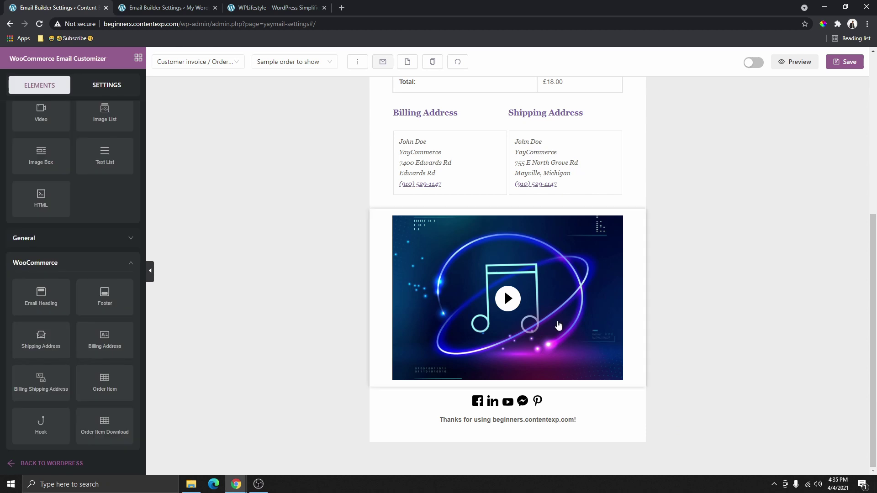
Try left and right alignment on the social icons and set them back to centered
left_click(528, 406)
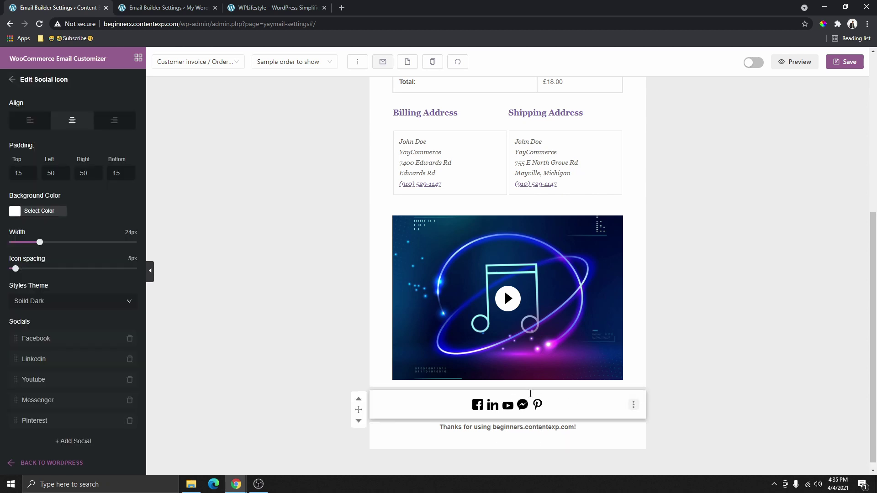
left_click(33, 127)
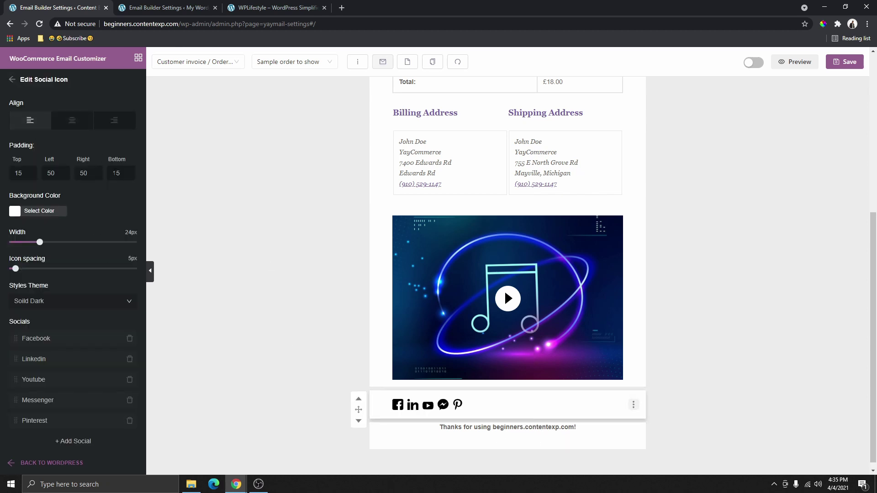
left_click(112, 121)
left_click(72, 122)
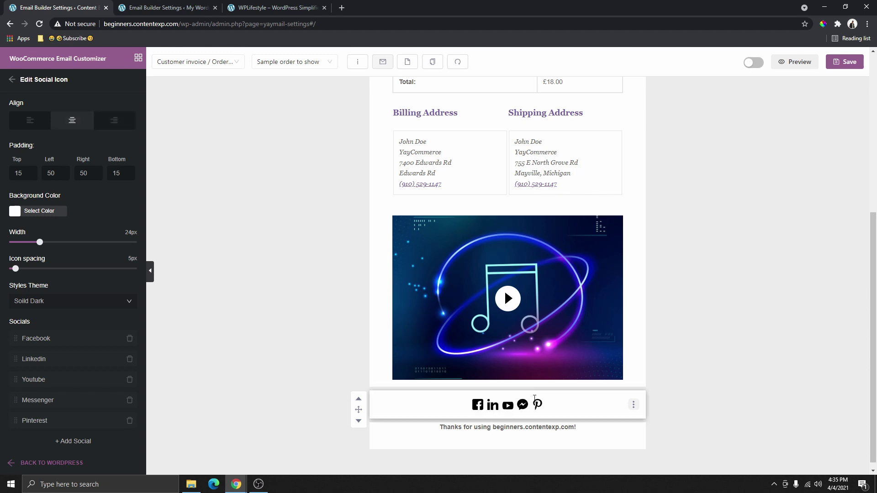
Examine the finished invoice email on the divi.contentexp.com site, including its shoe offer and video block, and return to the beginners.contentexp.com email
scroll(594, 375, "up", 4)
scroll(607, 336, "up", 2)
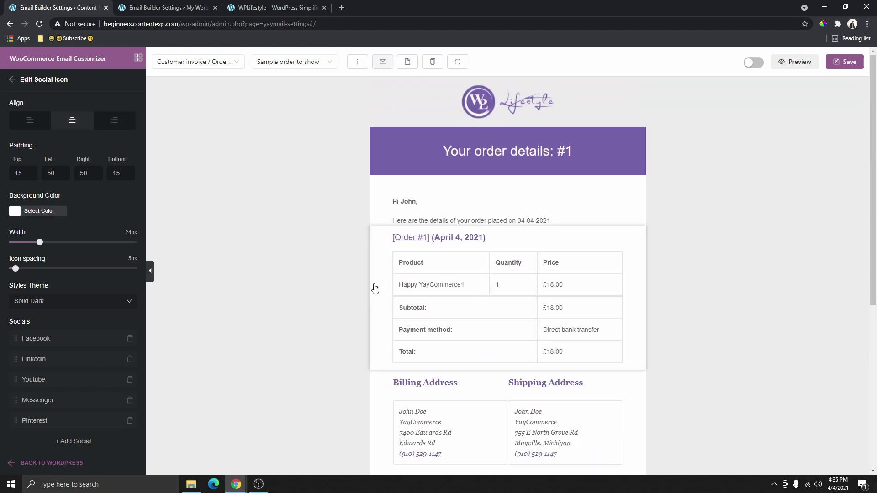
left_click(274, 7)
left_click(165, 7)
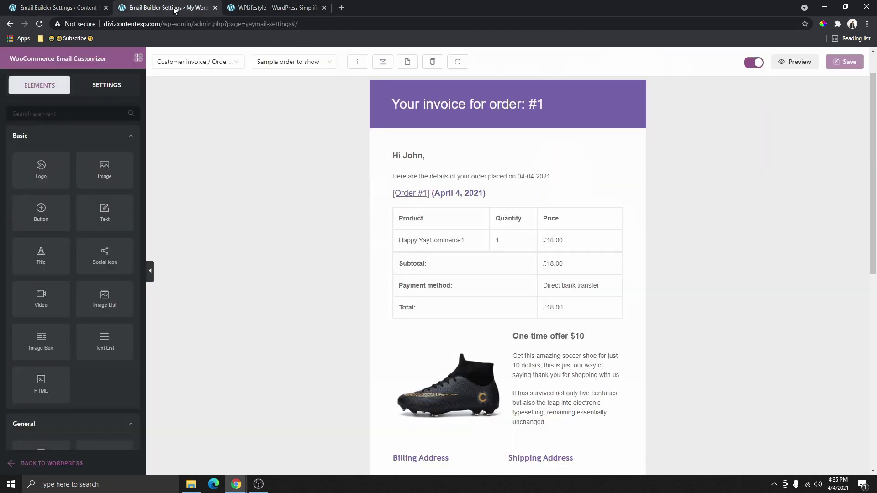
scroll(578, 188, "down", 4)
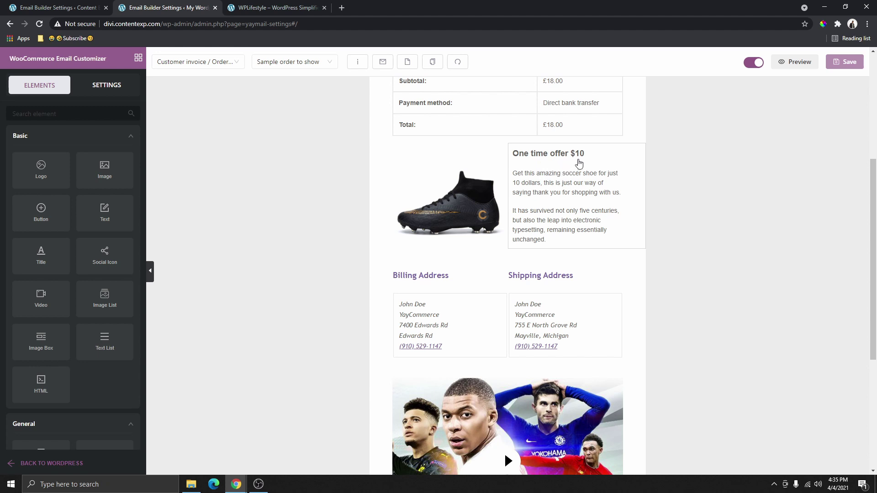
scroll(507, 269, "down", 2)
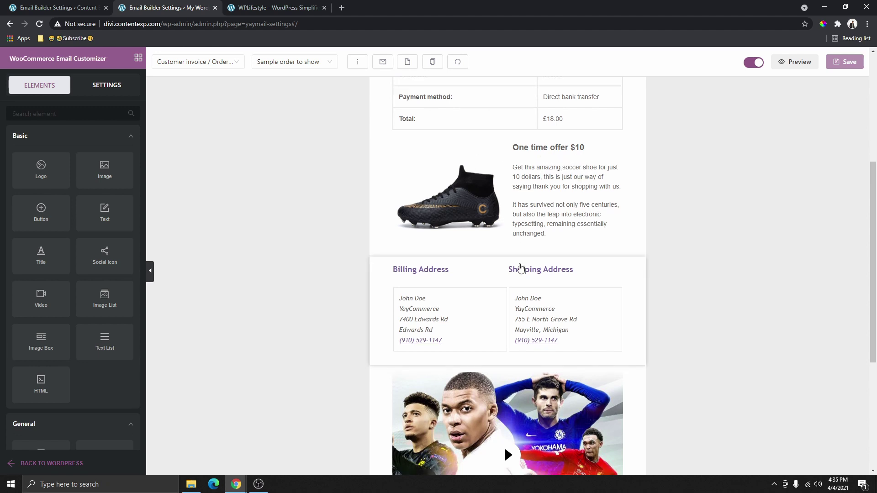
scroll(513, 317, "up", 3)
scroll(513, 316, "up", 4)
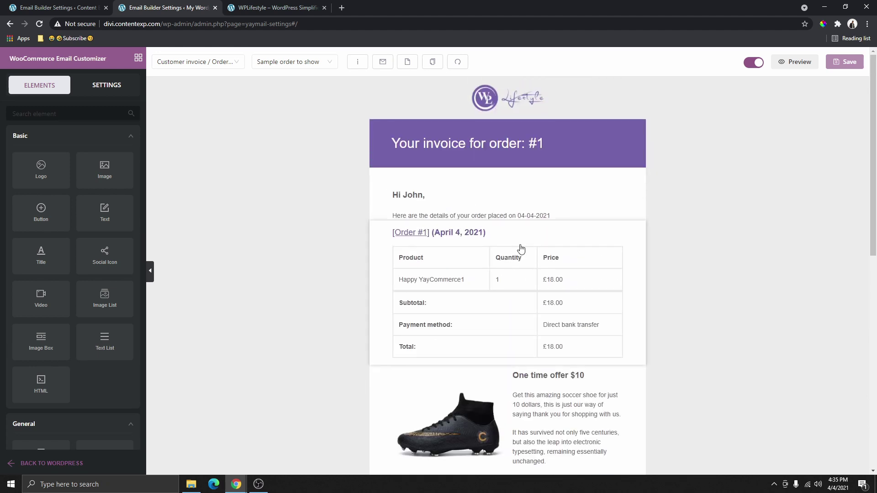
scroll(553, 345, "down", 2)
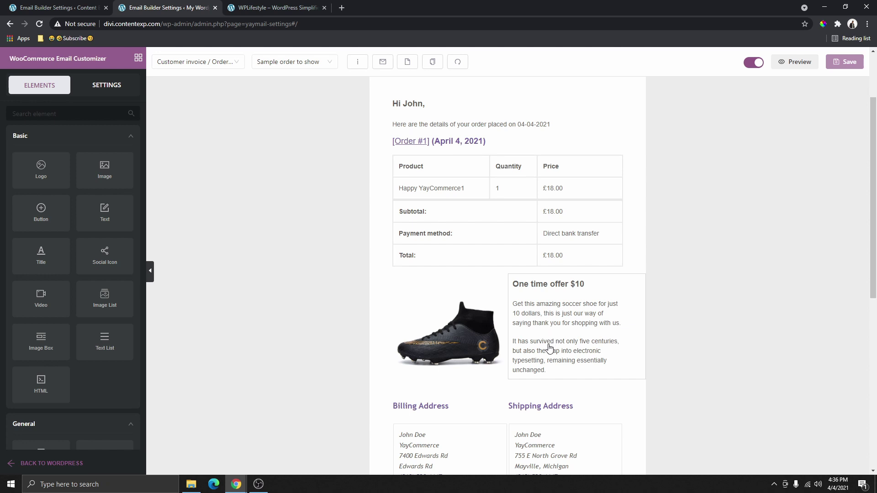
key("ctrl+Tab")
key("ctrl+Tab")
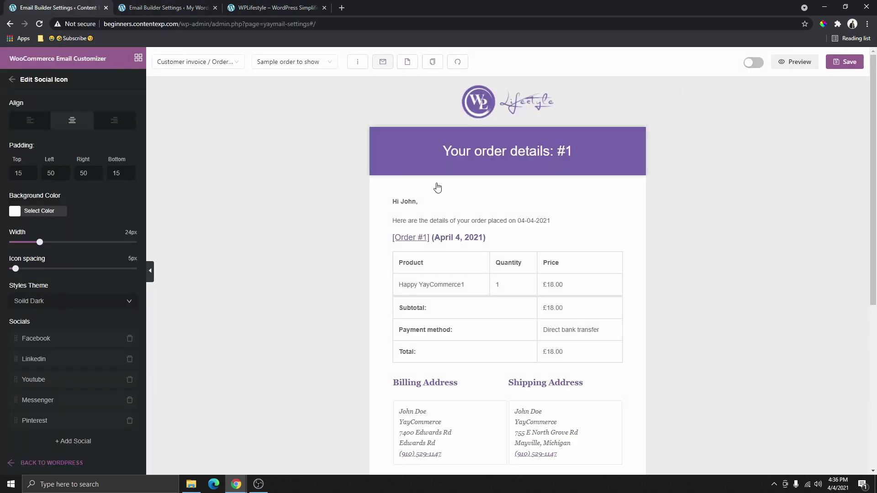
Check the customized Customer invoice / Order details email from logo to footer and save it
scroll(504, 377, "down", 6)
scroll(523, 376, "up", 5)
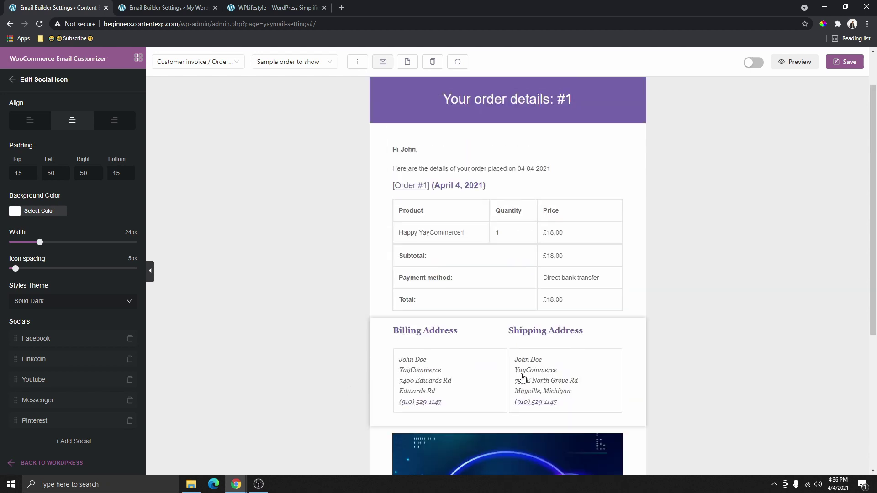
scroll(519, 256, "up", 2)
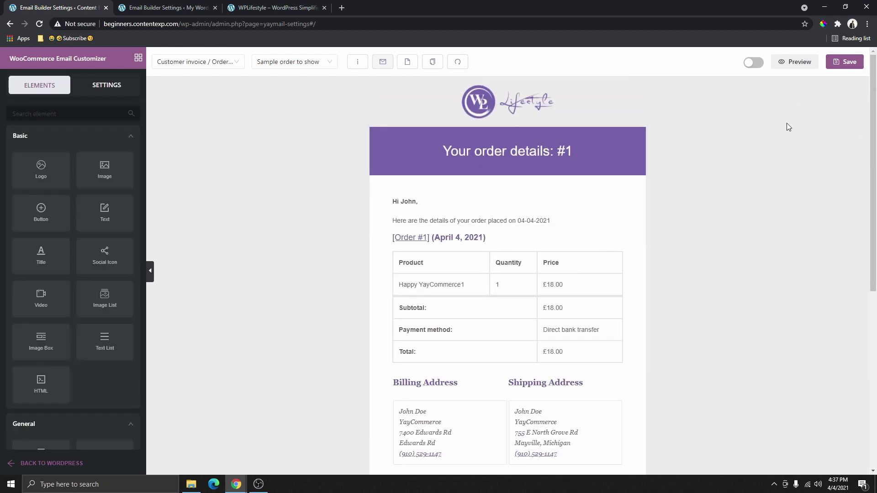
scroll(505, 311, "down", 7)
scroll(516, 320, "up", 7)
left_click(843, 64)
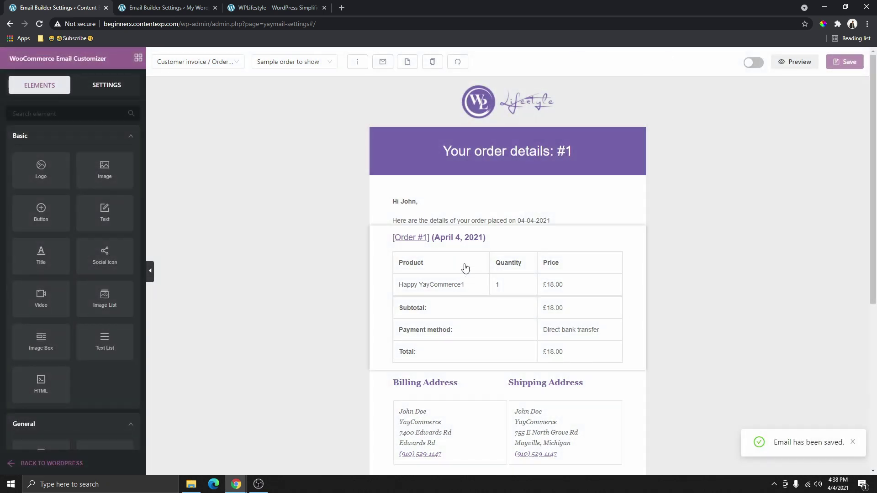
View the Failed order email template for comparison and return to the Customer invoice / Order details template
left_click(197, 67)
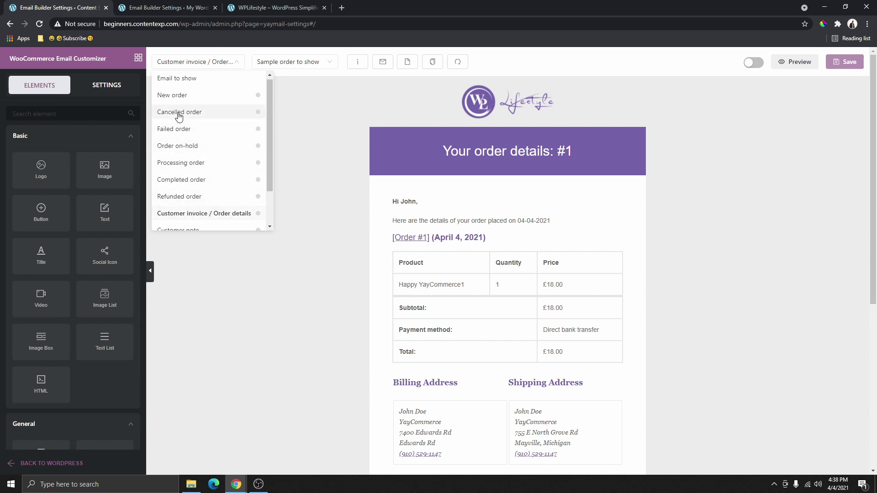
left_click(179, 132)
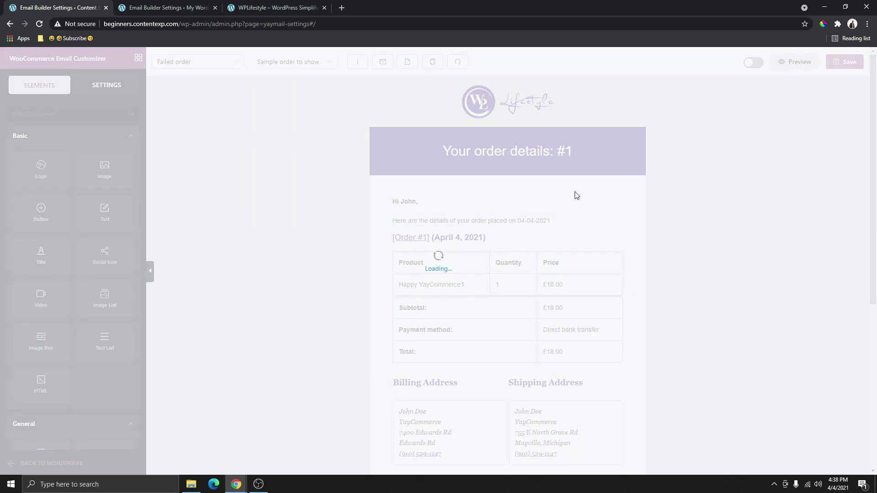
scroll(501, 298, "down", 2)
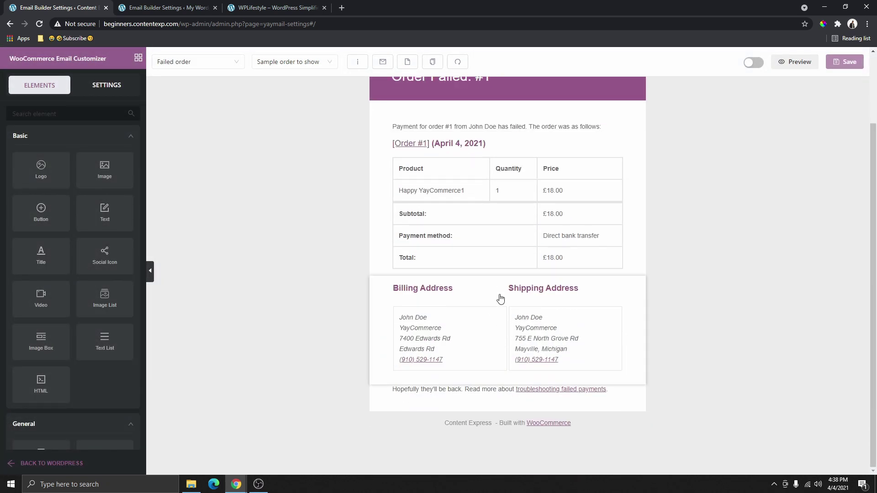
scroll(502, 302, "up", 2)
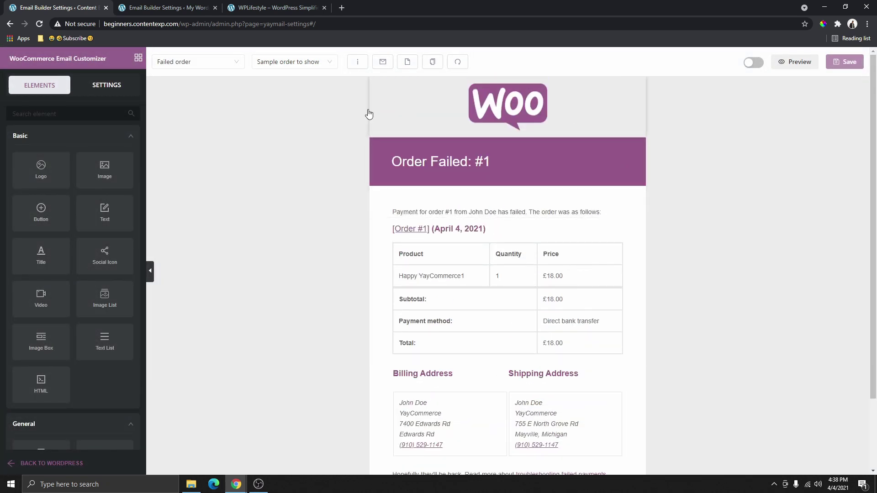
left_click(196, 62)
left_click(204, 210)
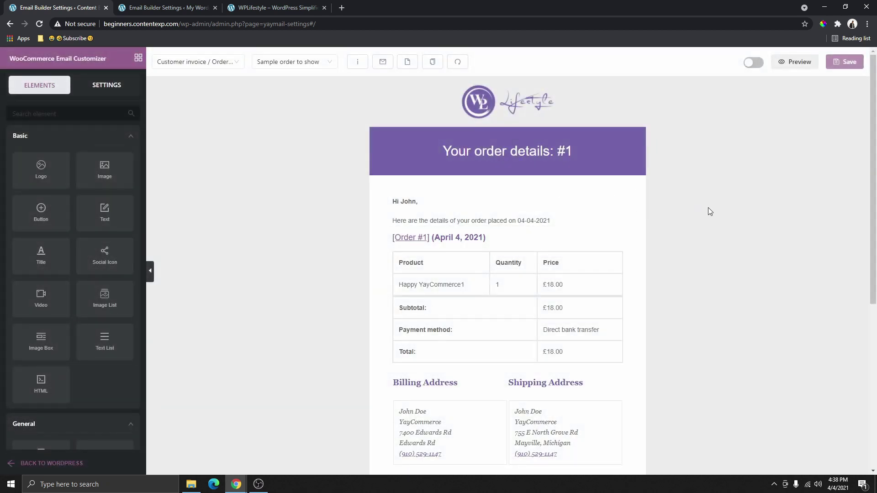
Enable the customized Customer invoice / Order details template and save the email
left_click(753, 63)
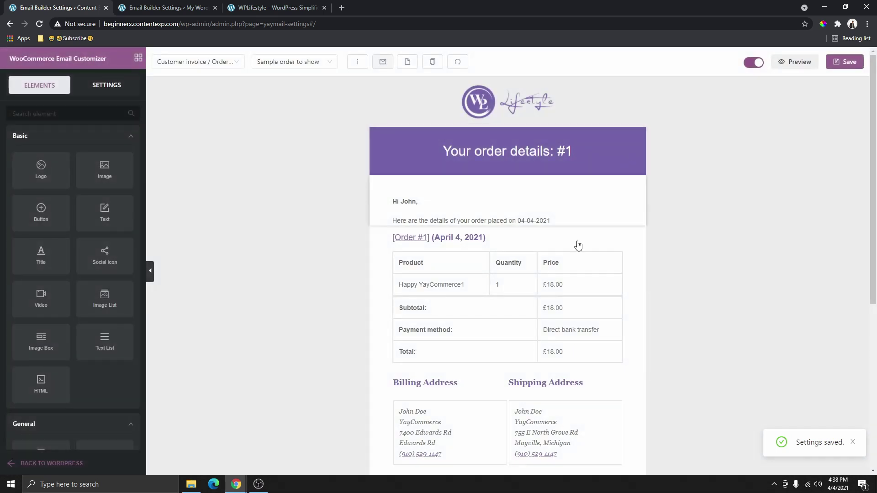
left_click(849, 62)
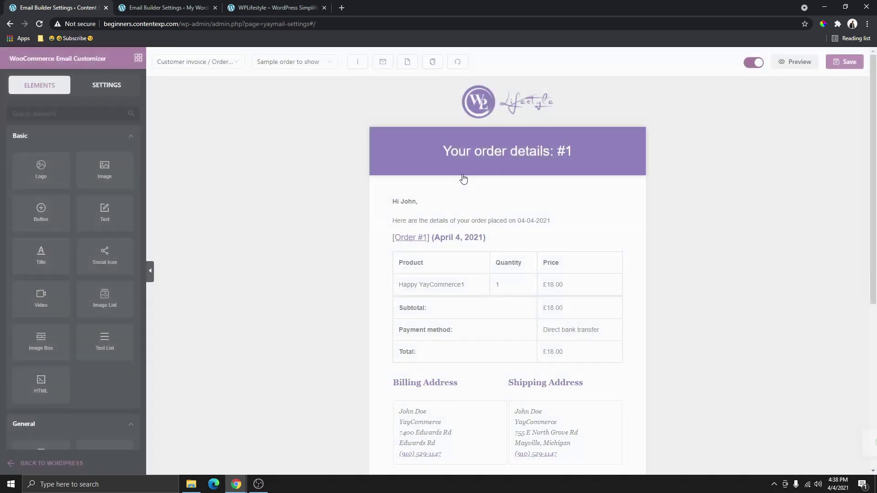